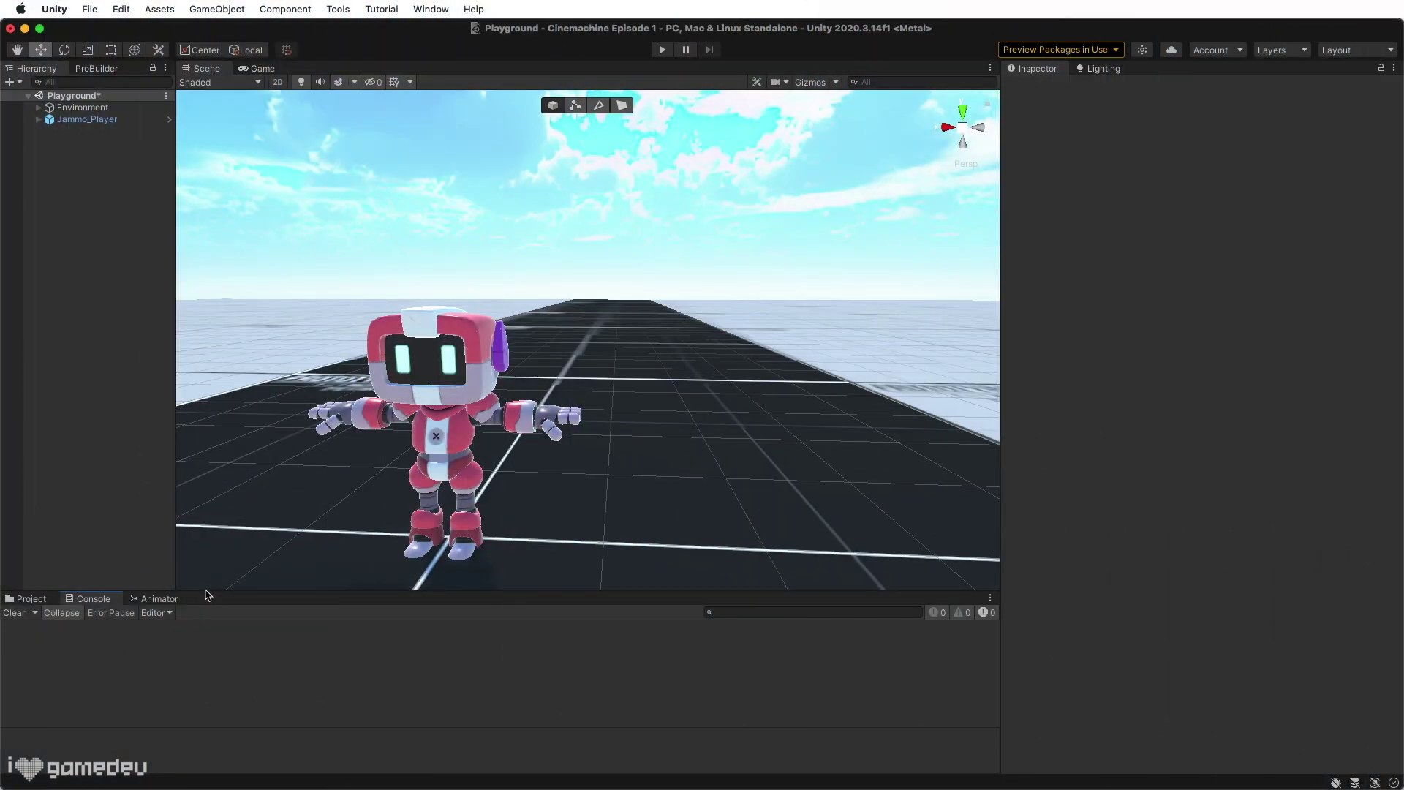
Step: Add a camera named MainCamera to the Playground scene and save the scene
right_click(73, 149)
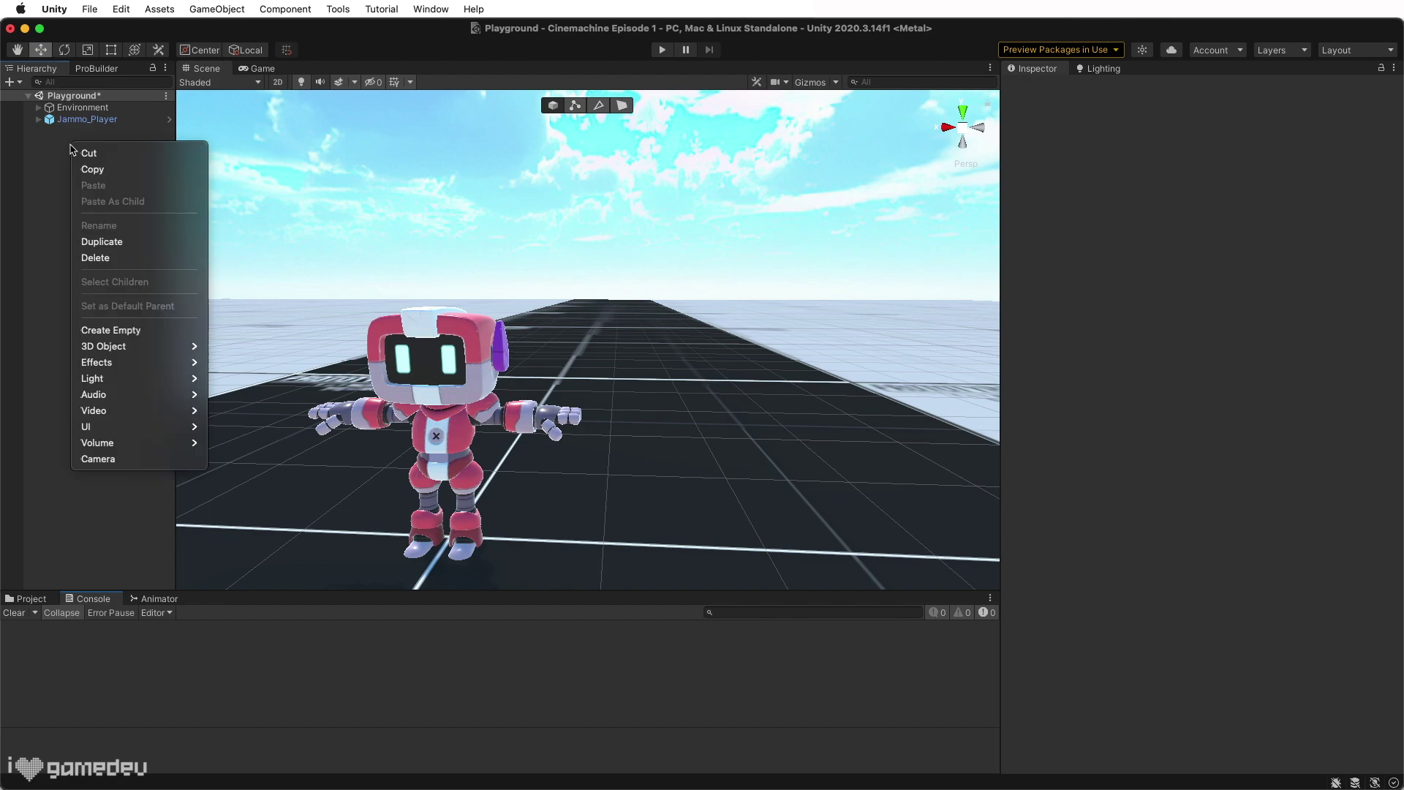
click(96, 461)
text(MainCamera)
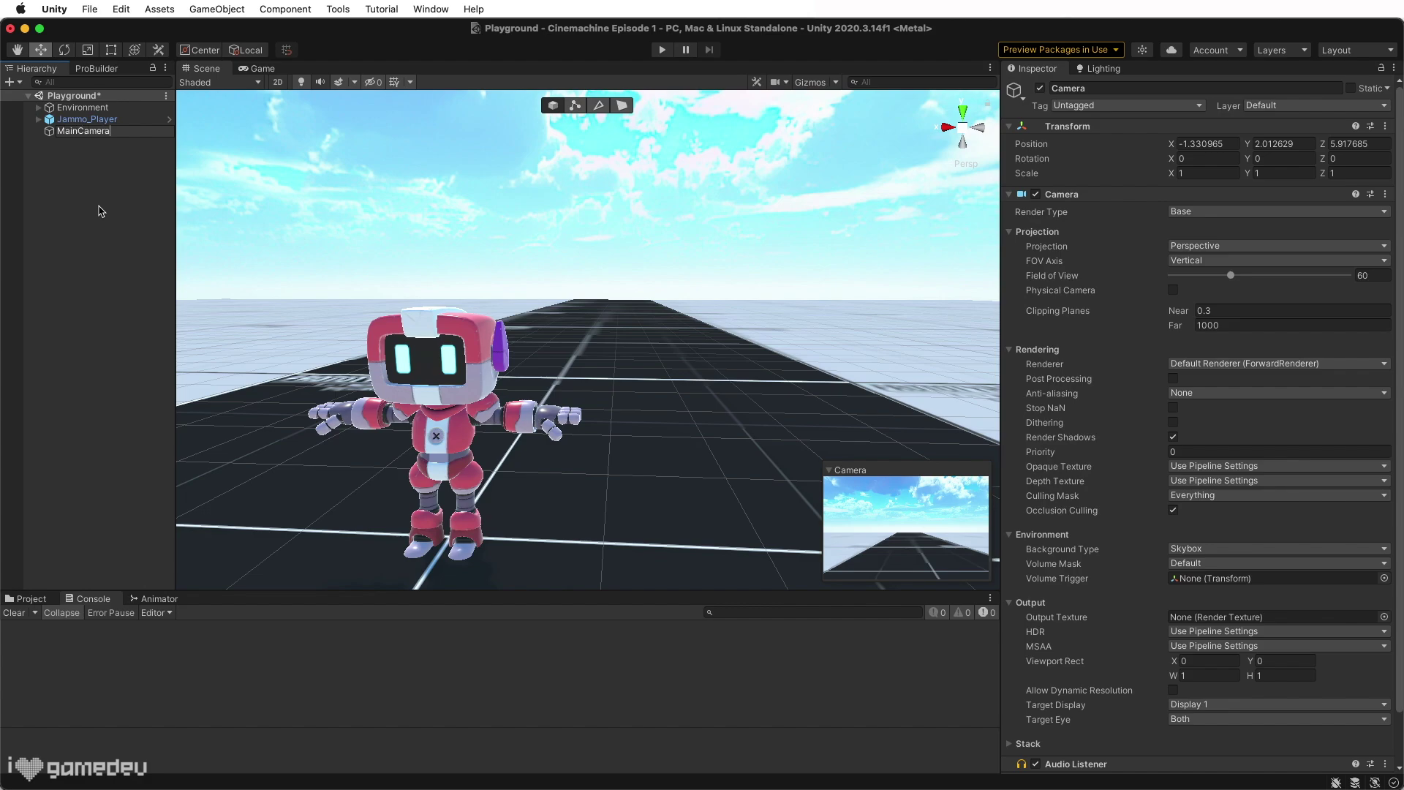
key(Return)
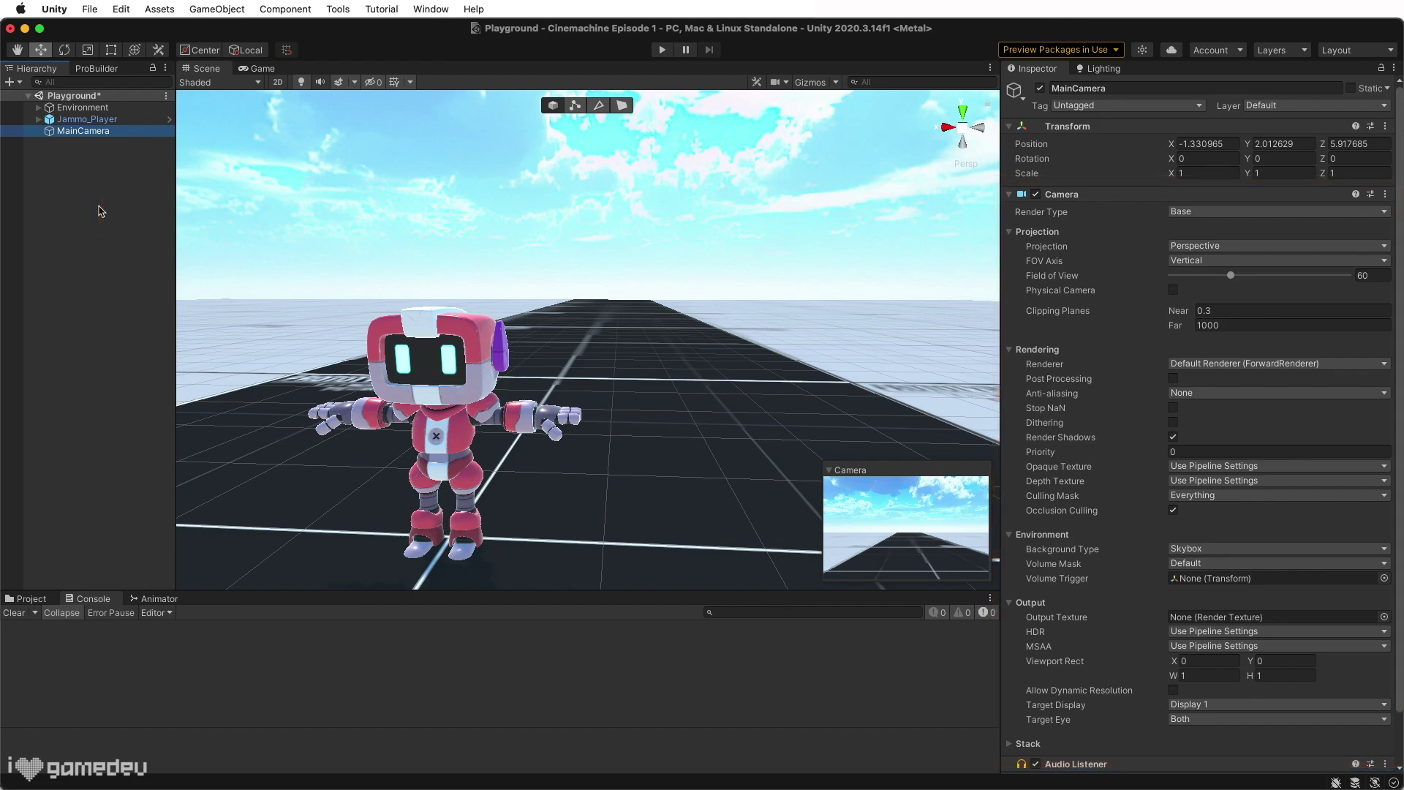
key(ctrl+s)
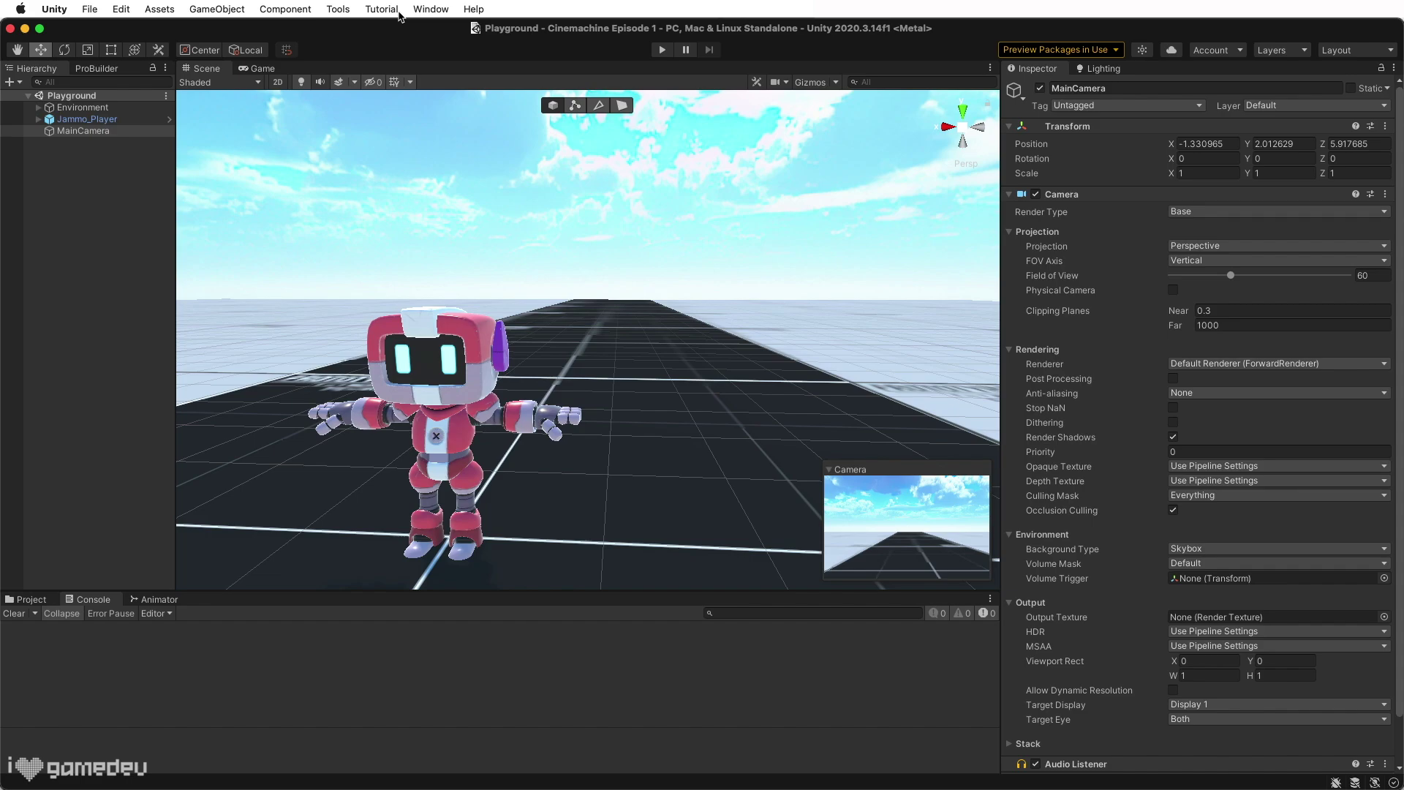
Step: Install the Cinemachine package from the Unity Registry in the Package Manager
click(430, 9)
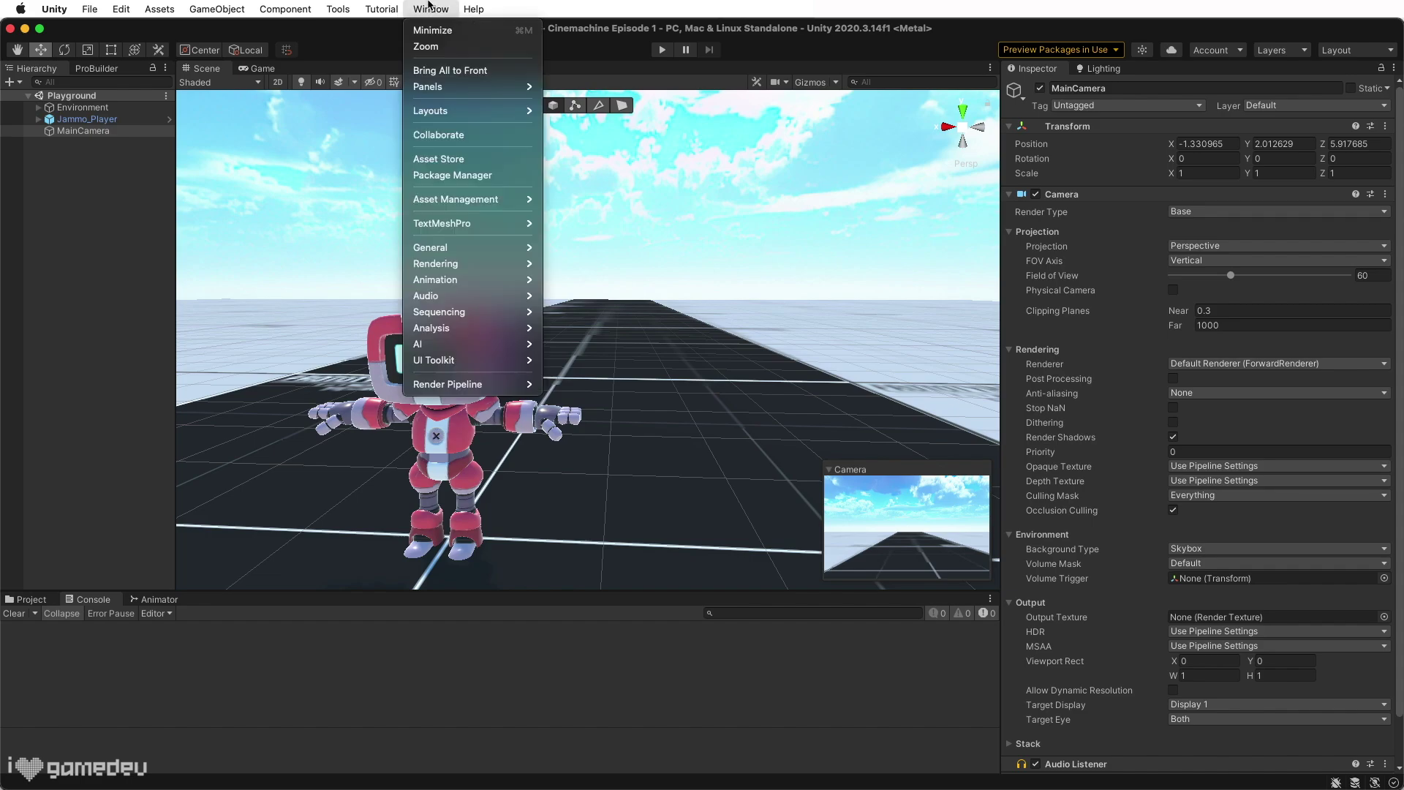
click(442, 176)
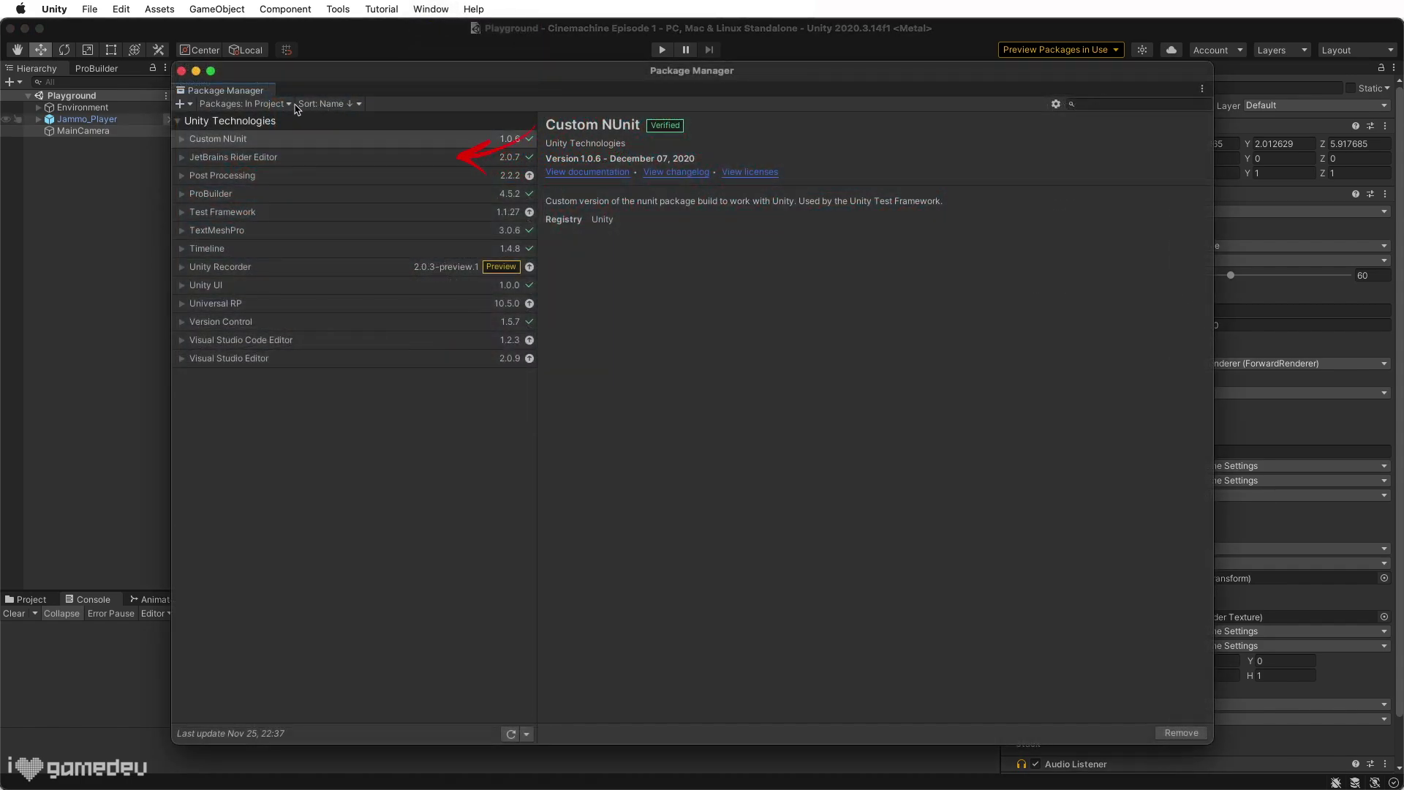
click(245, 104)
click(239, 120)
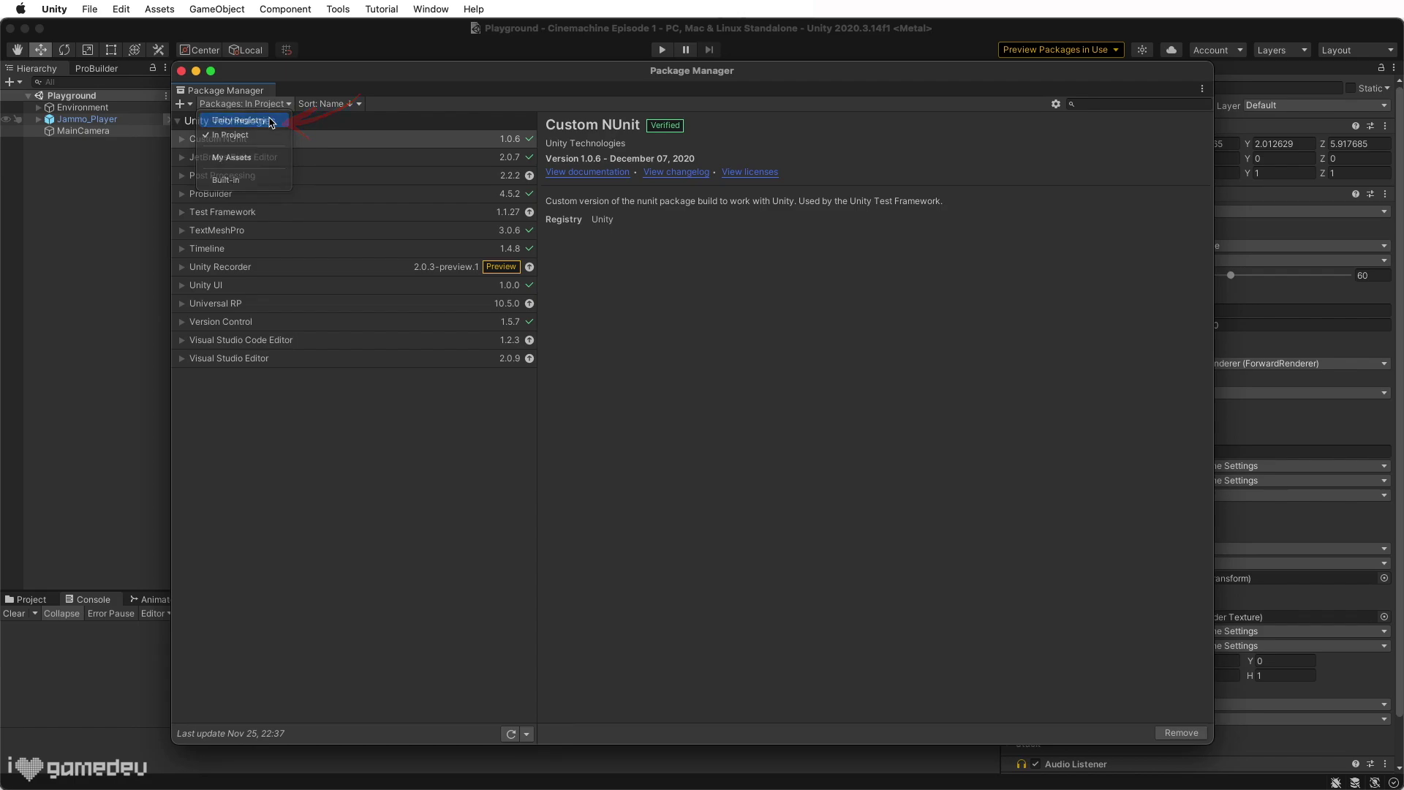
click(317, 468)
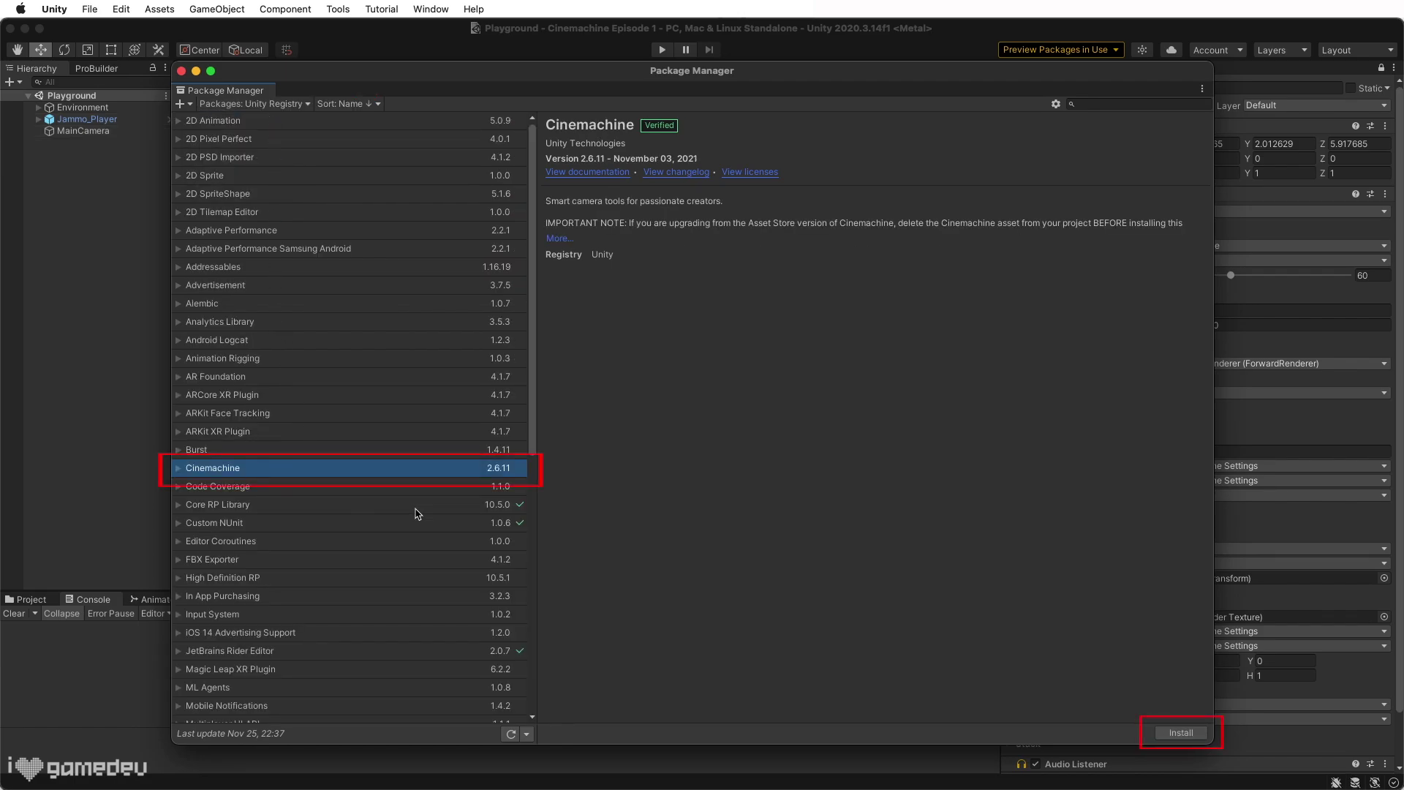
click(1158, 732)
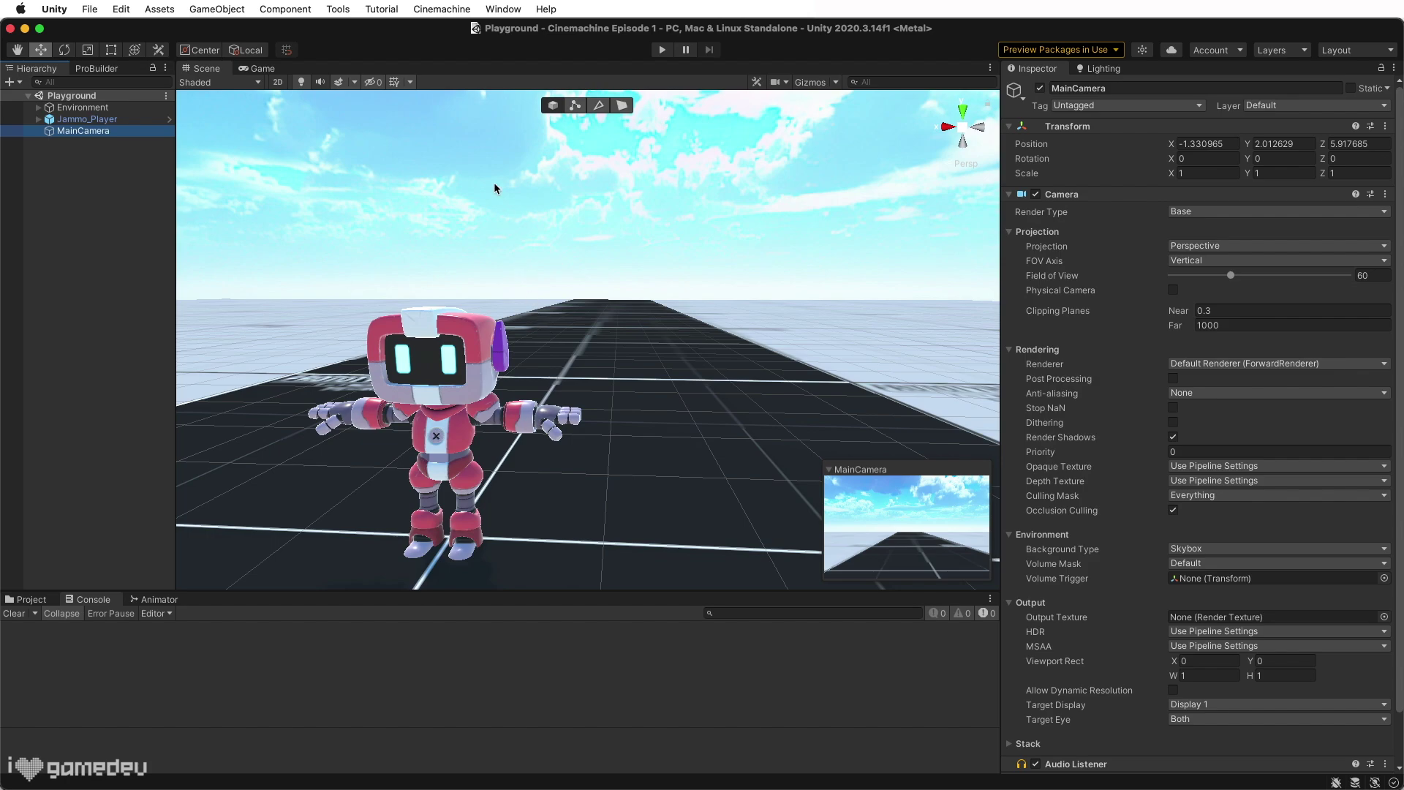
click(441, 9)
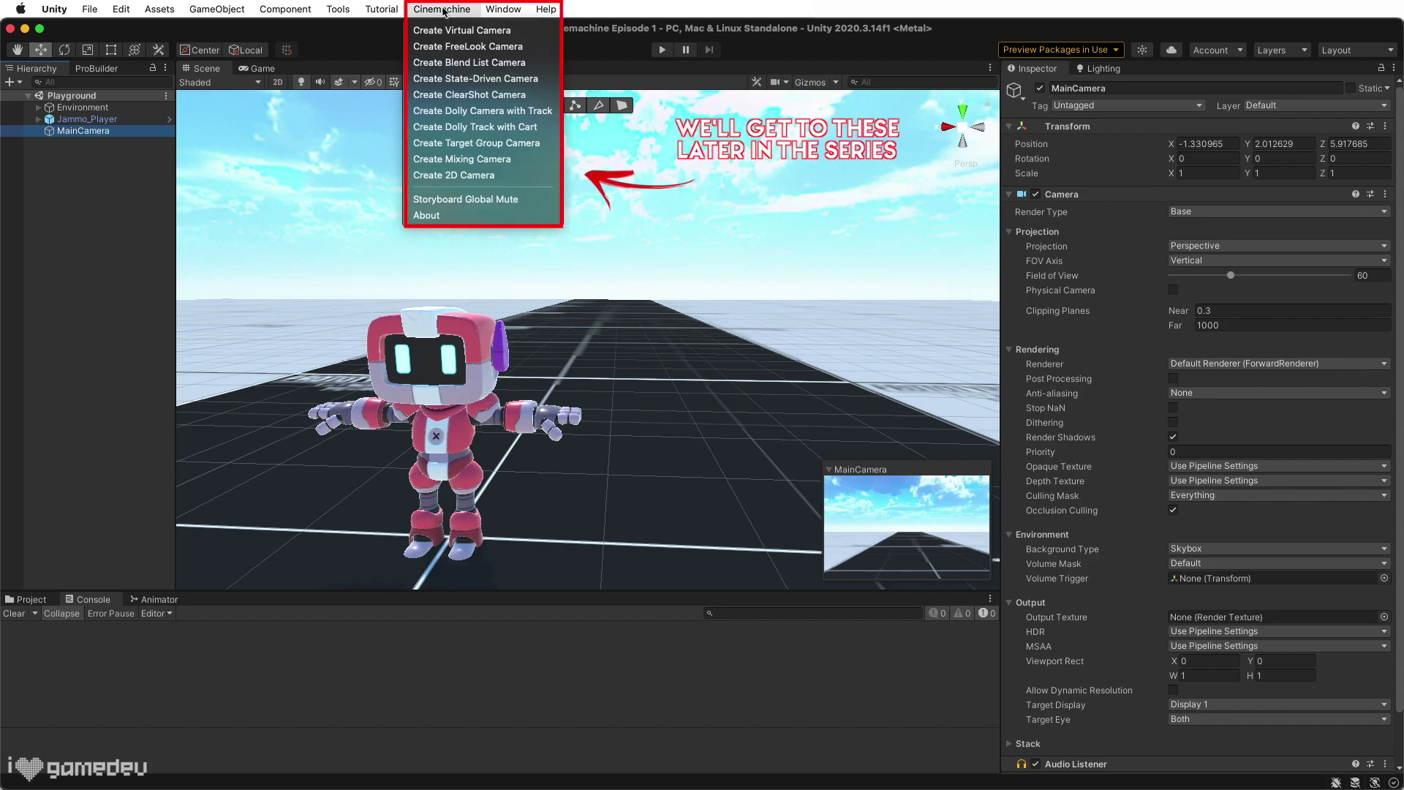
click(120, 136)
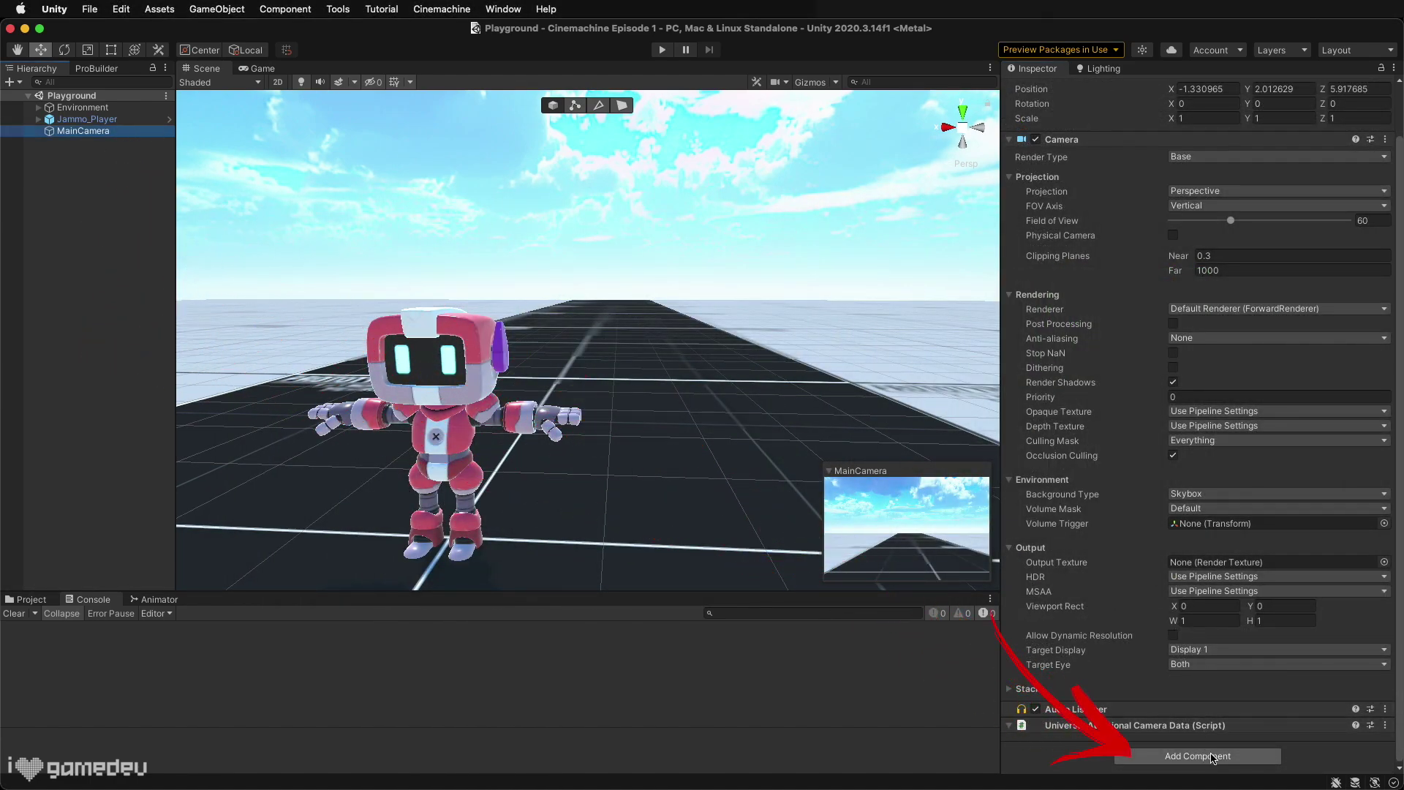
Step: Add a CinemachineBrain component to MainCamera, found by searching 'brain'
click(1238, 759)
text(brain)
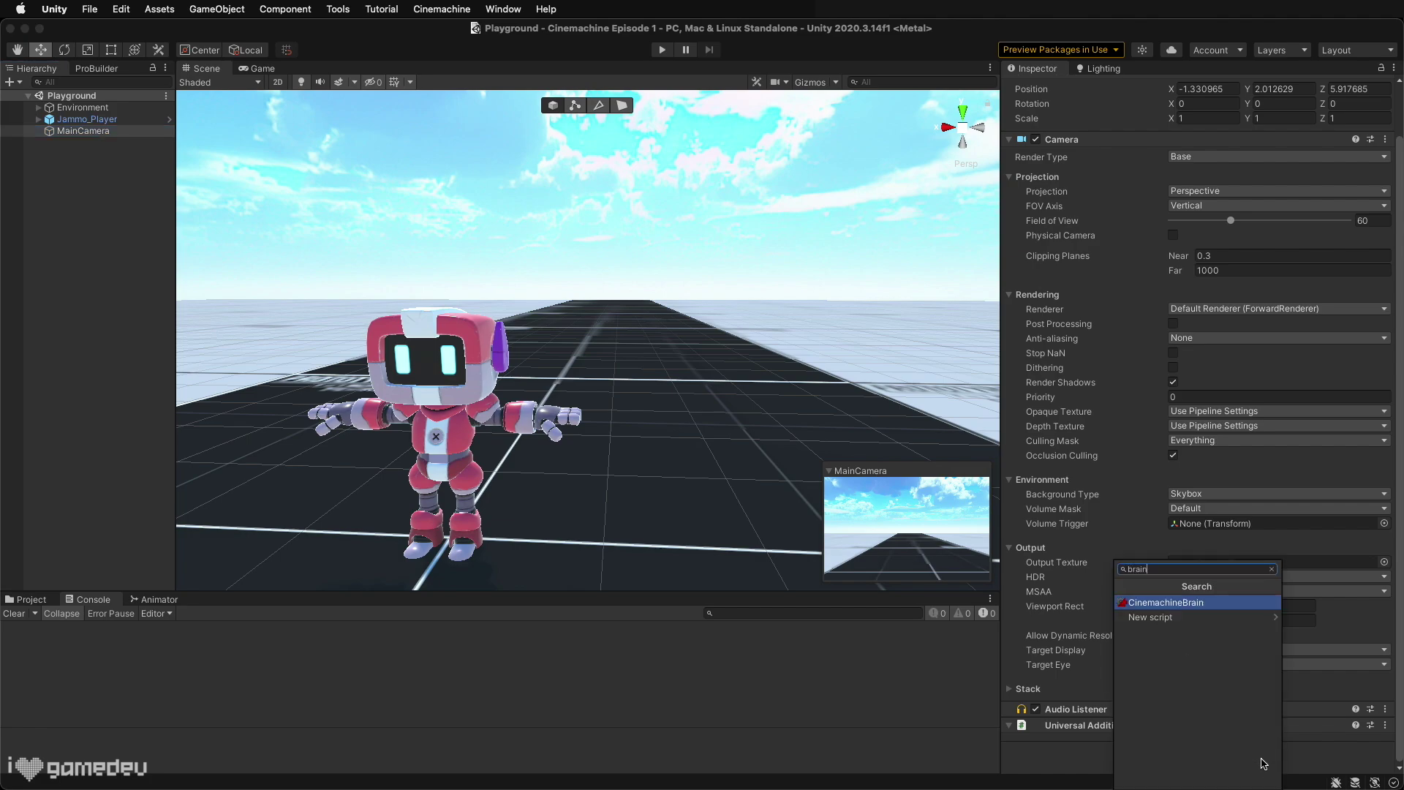
key(Return)
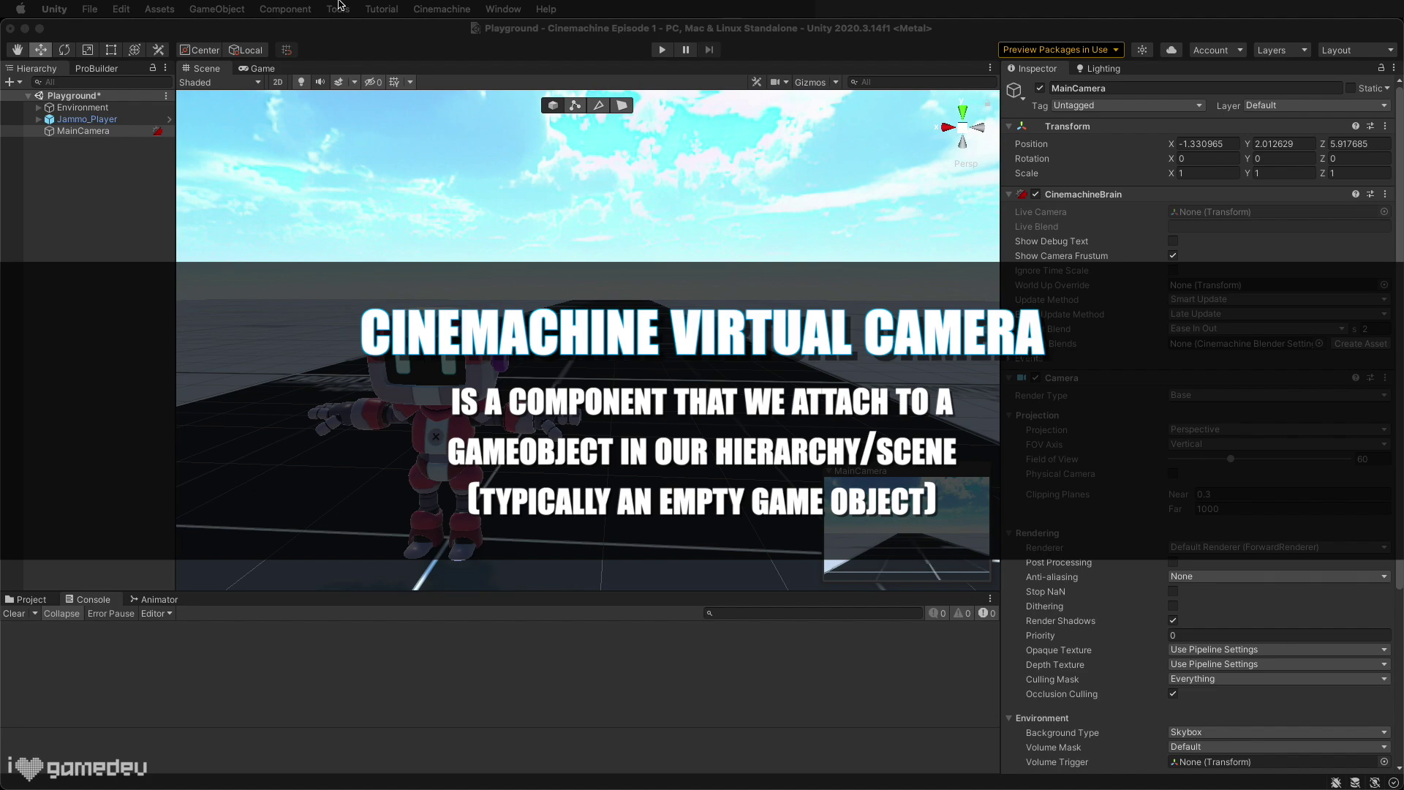
Step: Create an empty game object named VirtualCameraOne
right_click(98, 162)
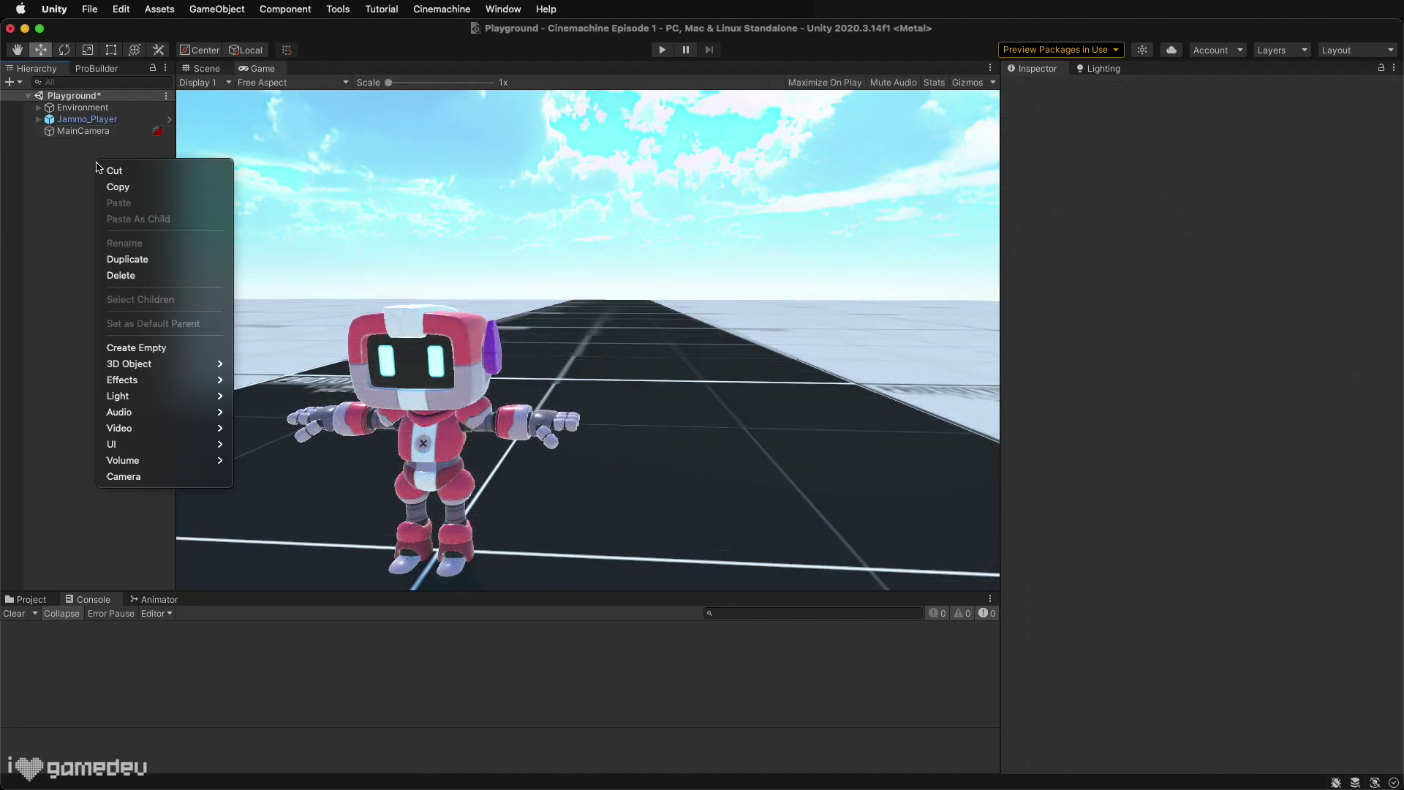
click(144, 346)
text(VirtualCameraOne)
key(Return)
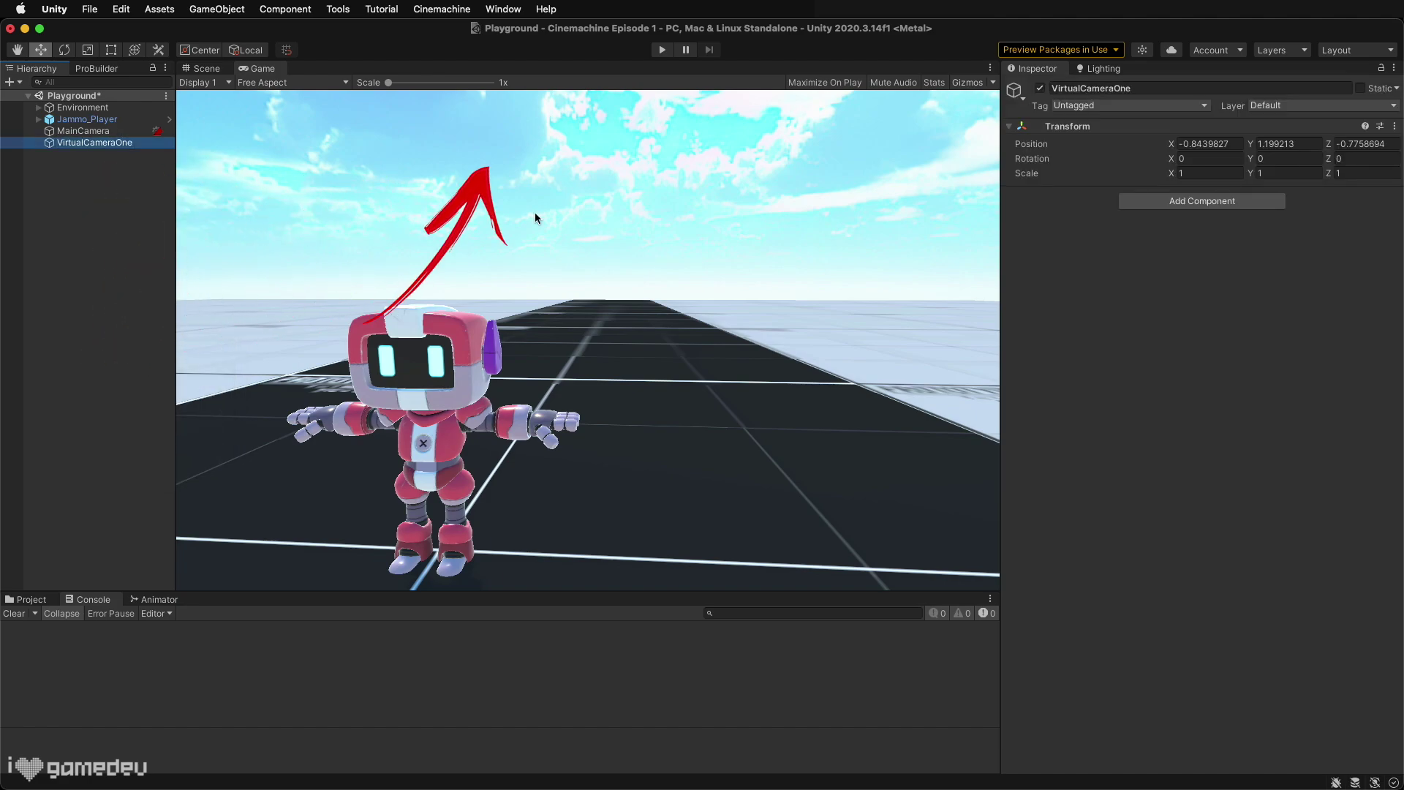
Step: Add a CinemachineVirtualCamera component to VirtualCameraOne
click(1205, 203)
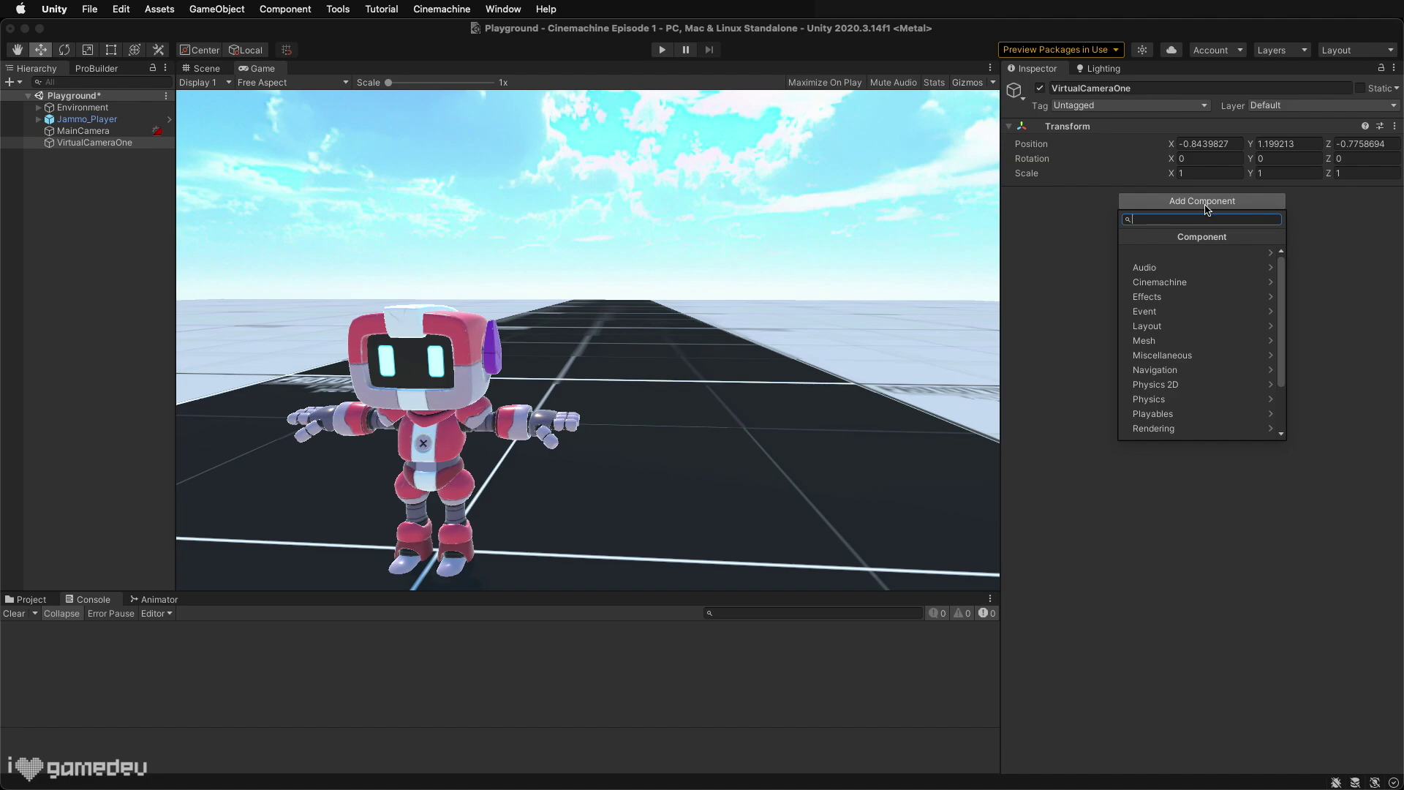
text(virtual)
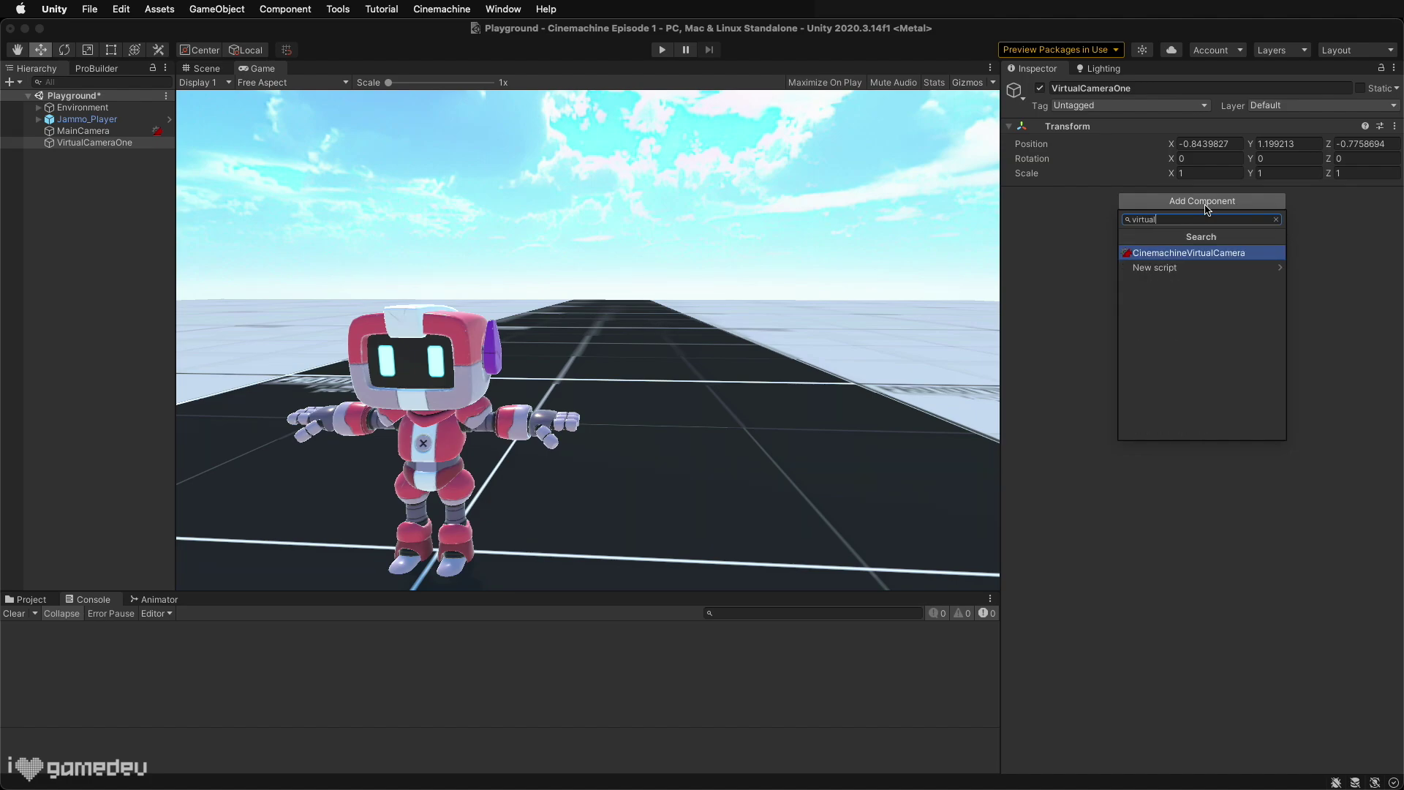
click(1205, 254)
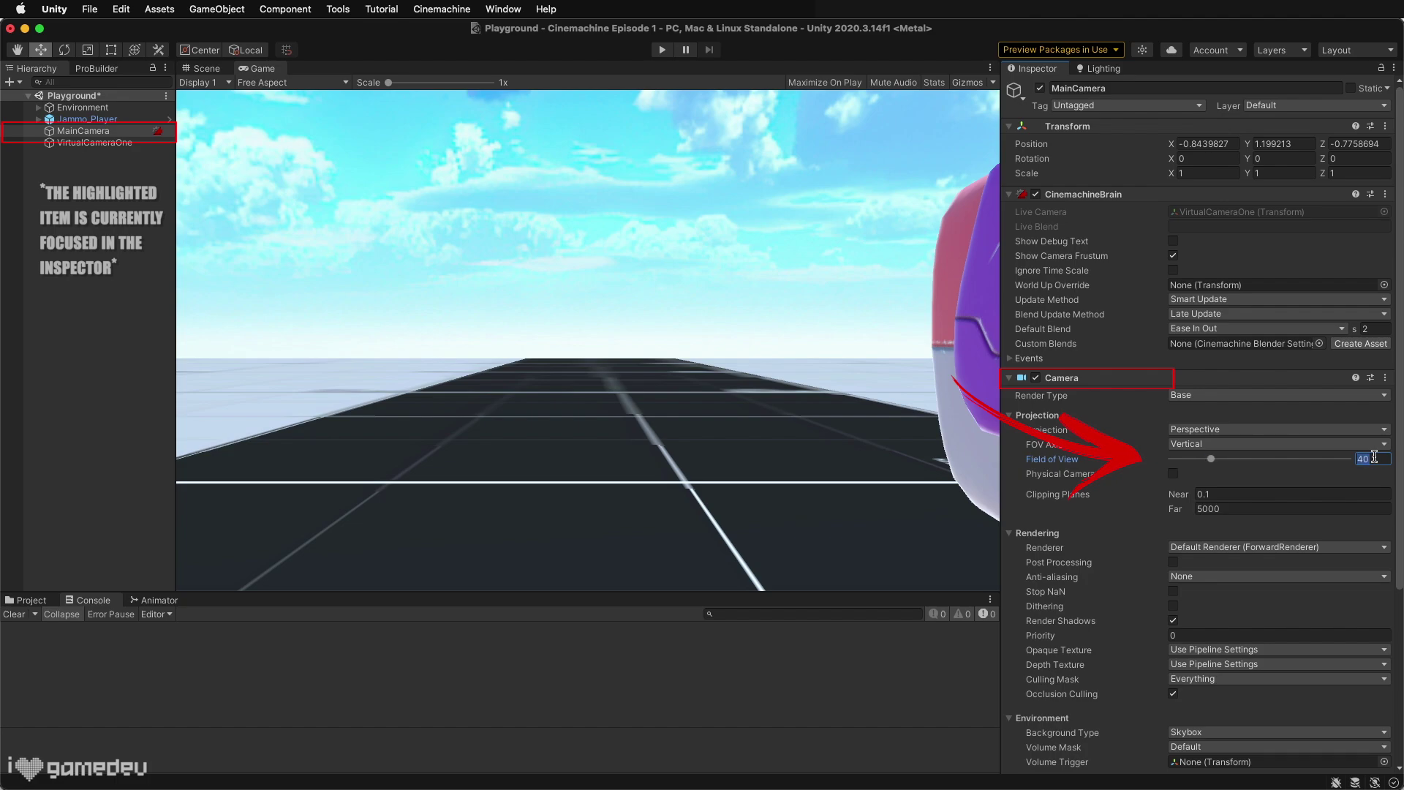
Step: Set VirtualCameraOne's field of view to 68 and its position Z to -2.23
click(1218, 494)
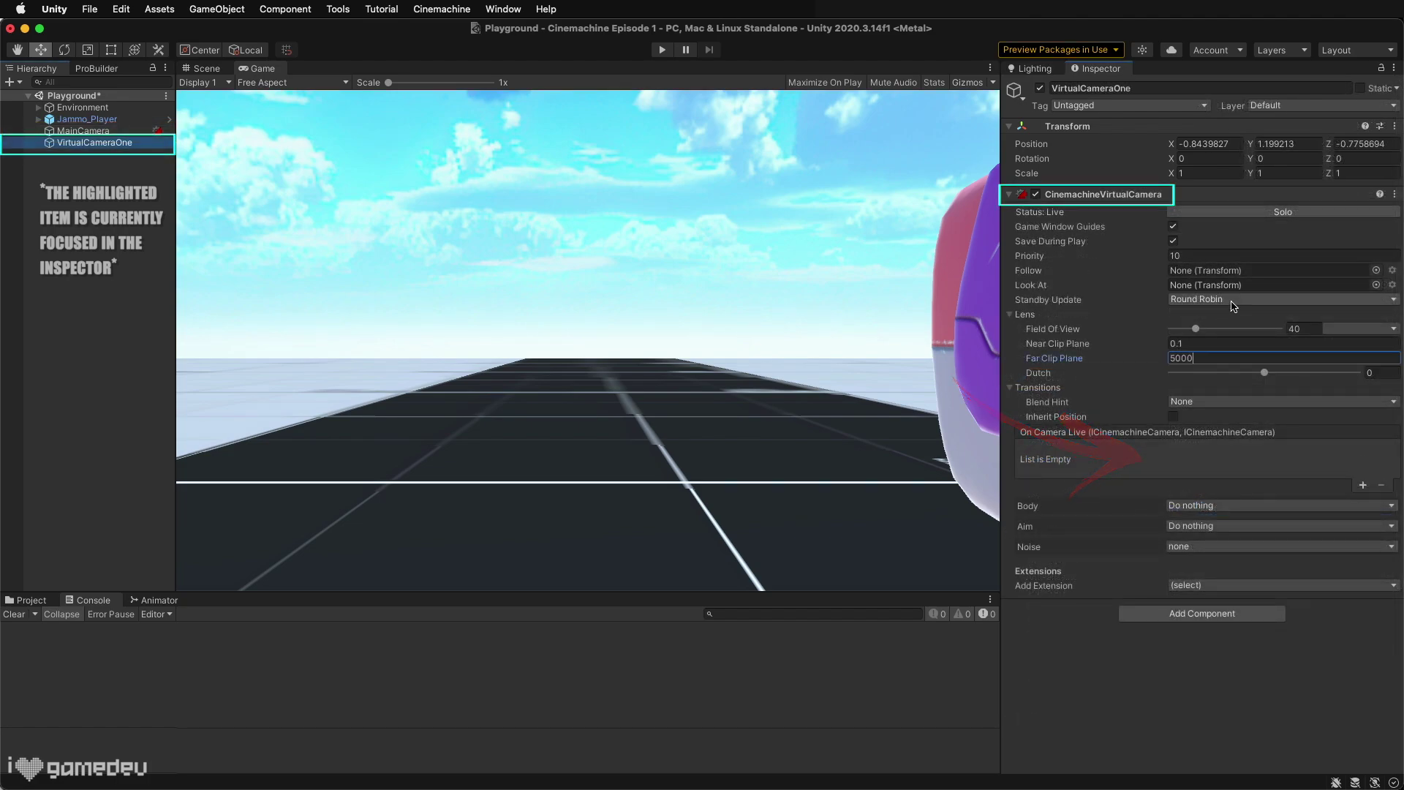
drag(1196, 330, 1216, 331)
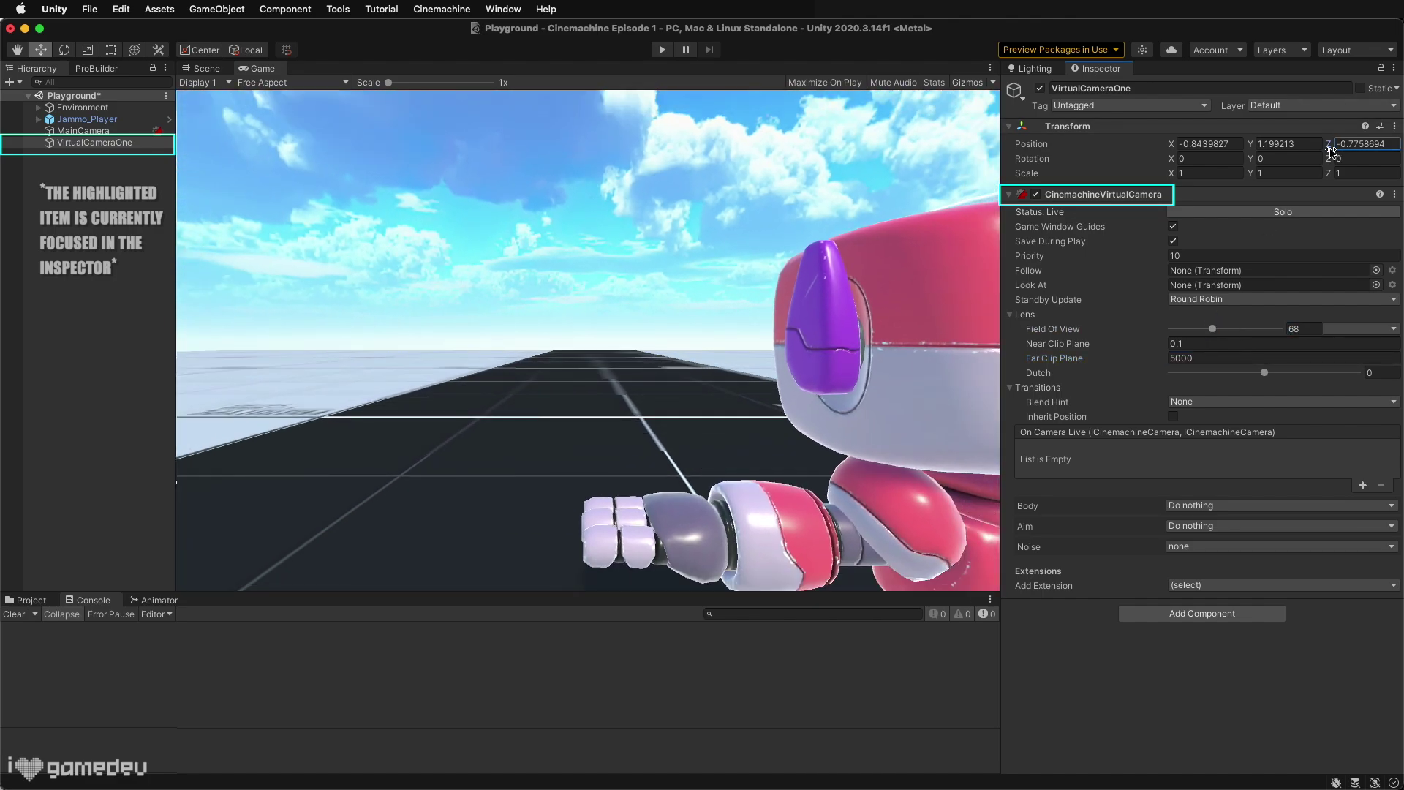
drag(1331, 151, 1296, 156)
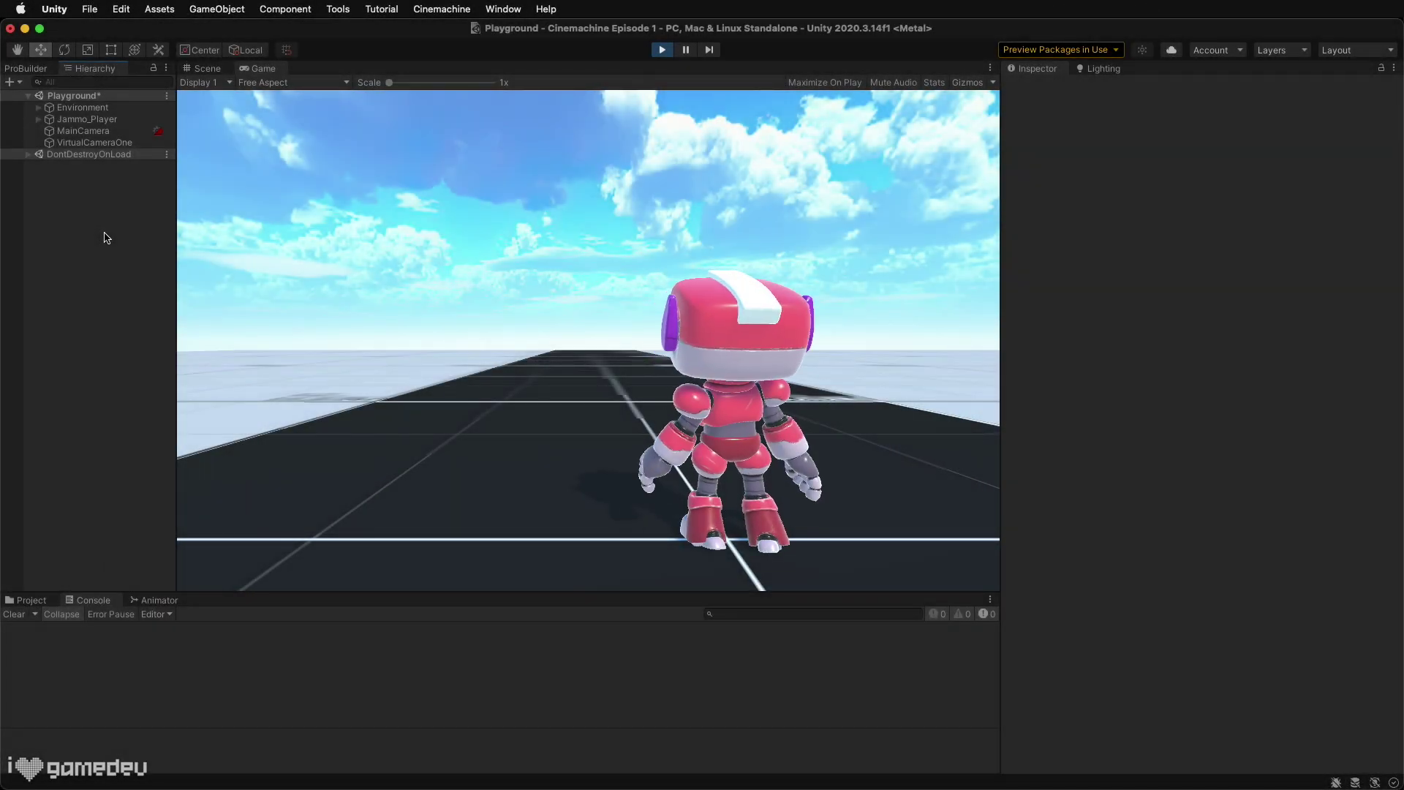
Step: Create an empty object named Test and give it a CinemachineVirtualCamera
right_click(105, 231)
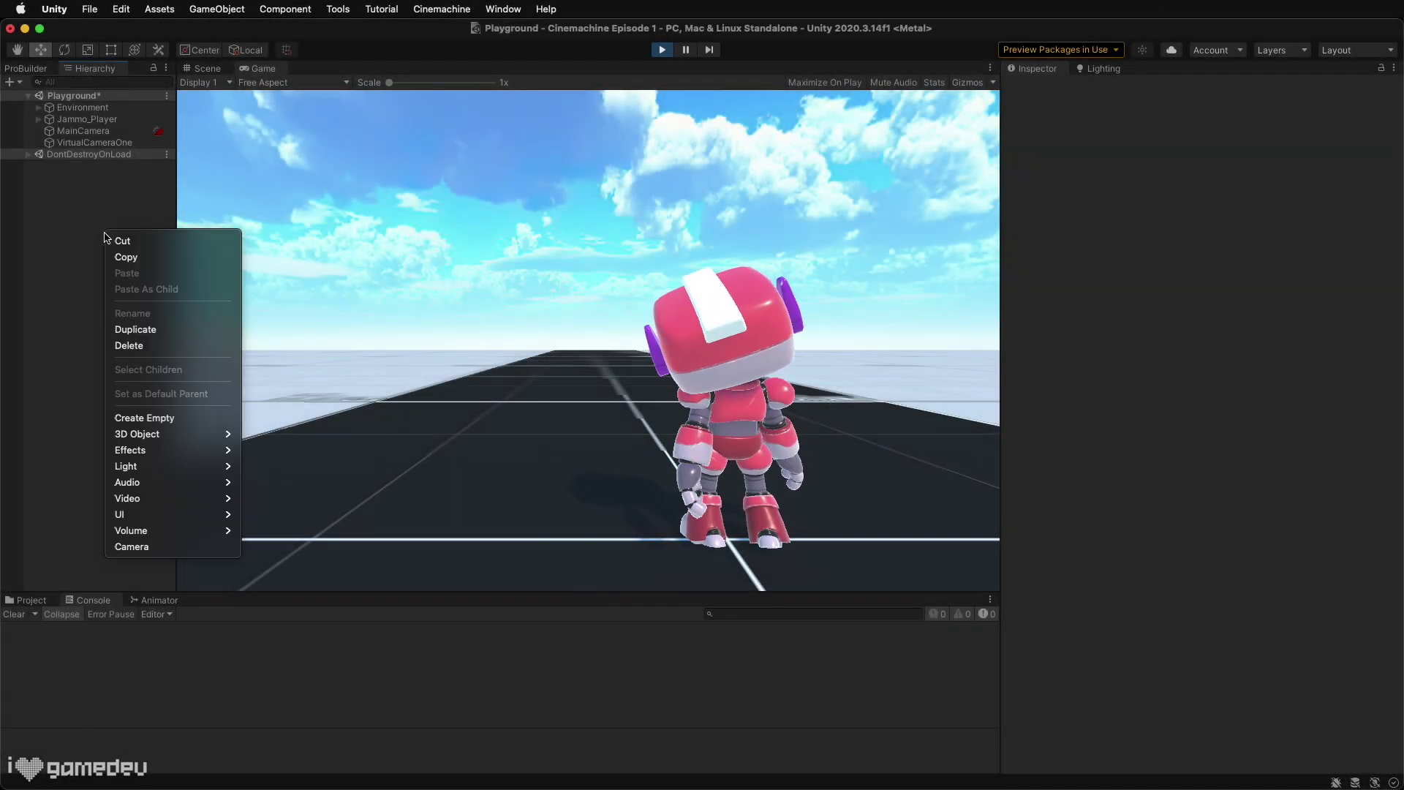
click(146, 418)
text(Test)
key(Return)
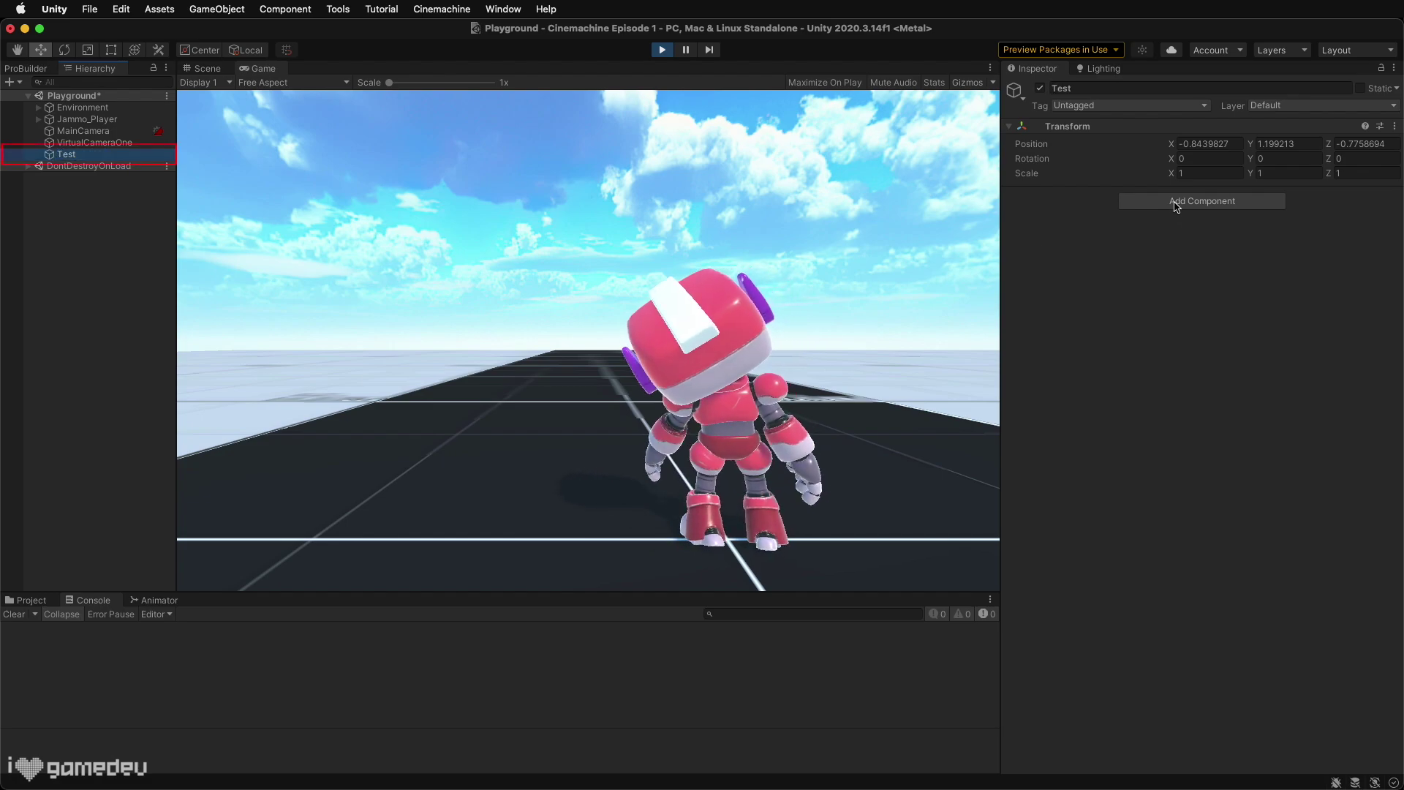
click(1171, 202)
text(virtual)
click(1190, 254)
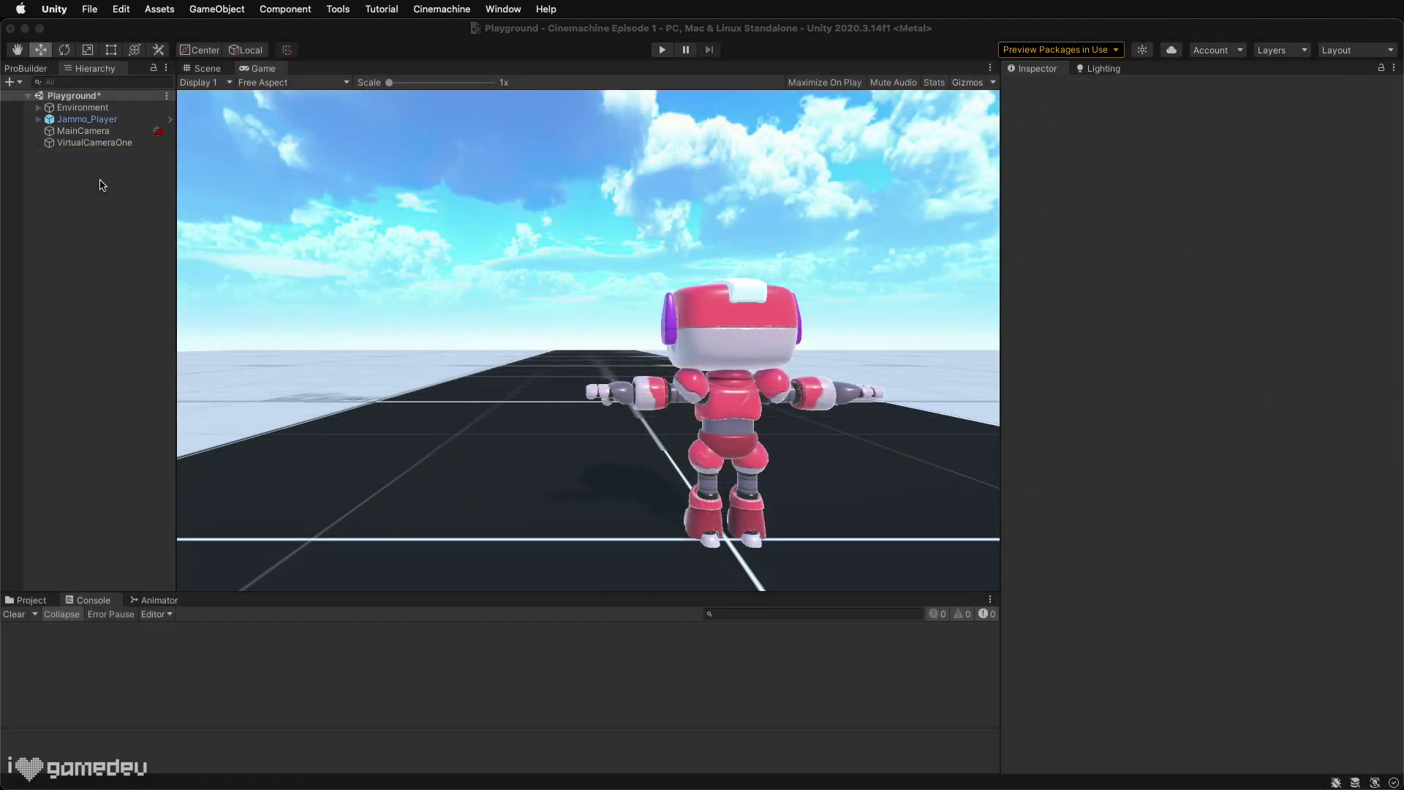
Step: Out of play mode, recreate the Test object with its own CinemachineVirtualCamera
right_click(103, 185)
click(155, 365)
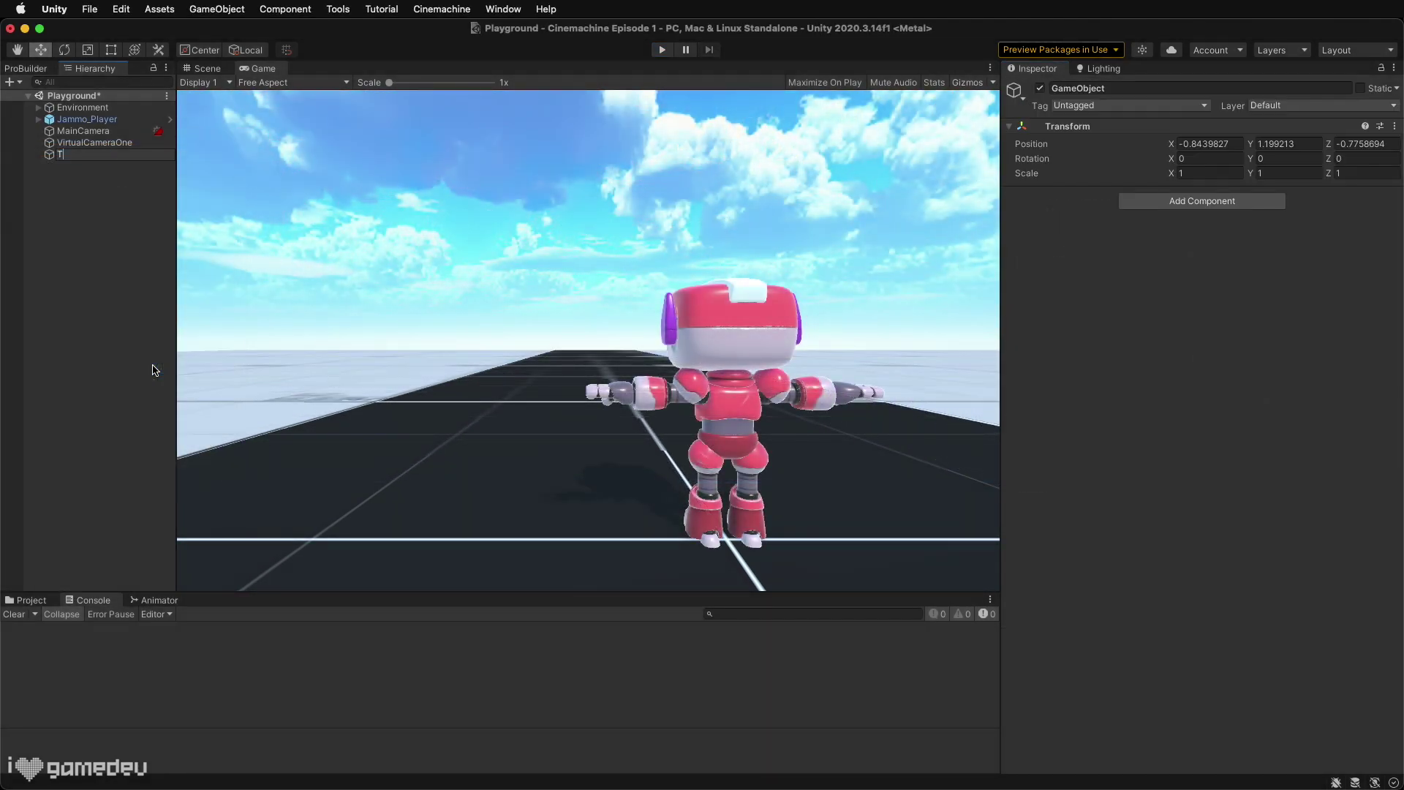
text(Test)
key(Return)
click(1162, 198)
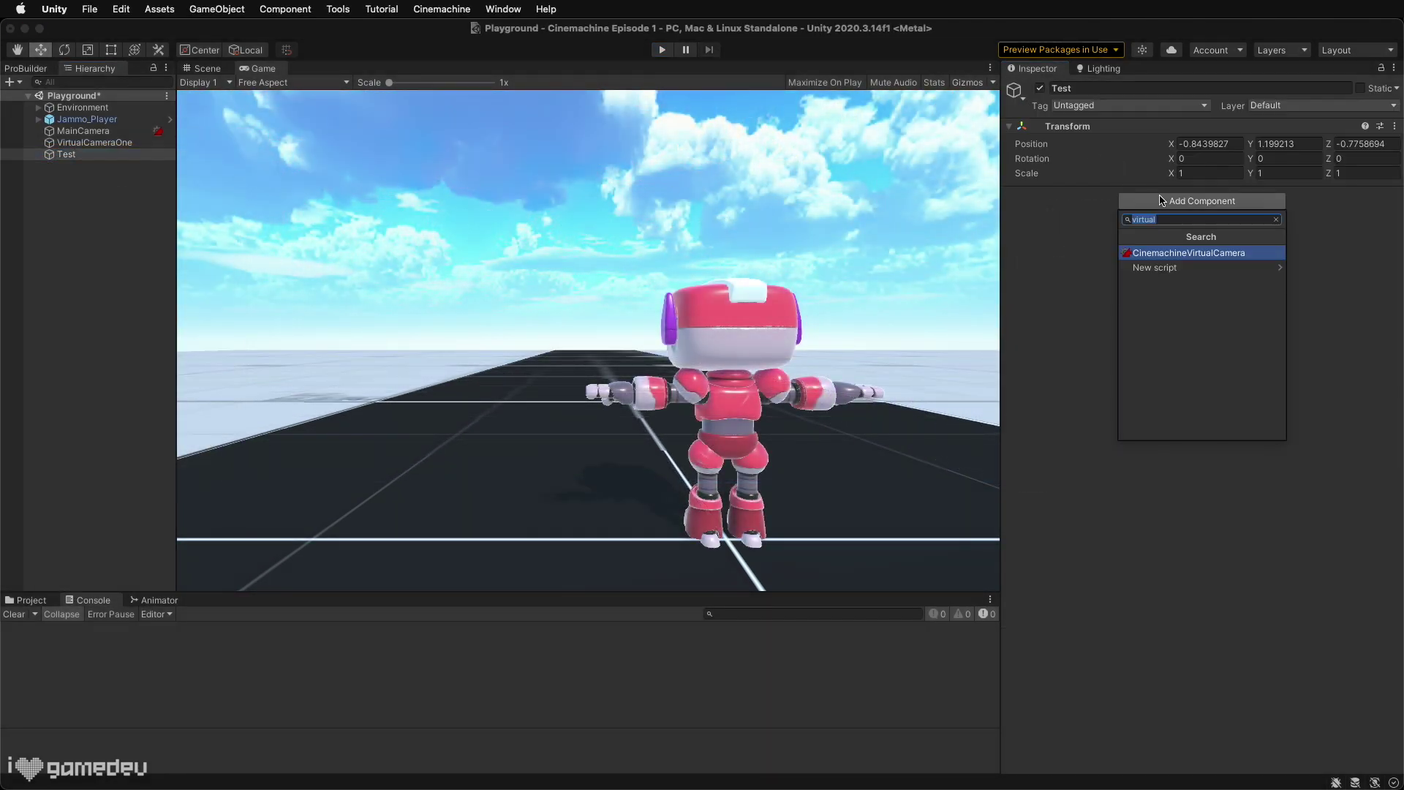
click(1165, 253)
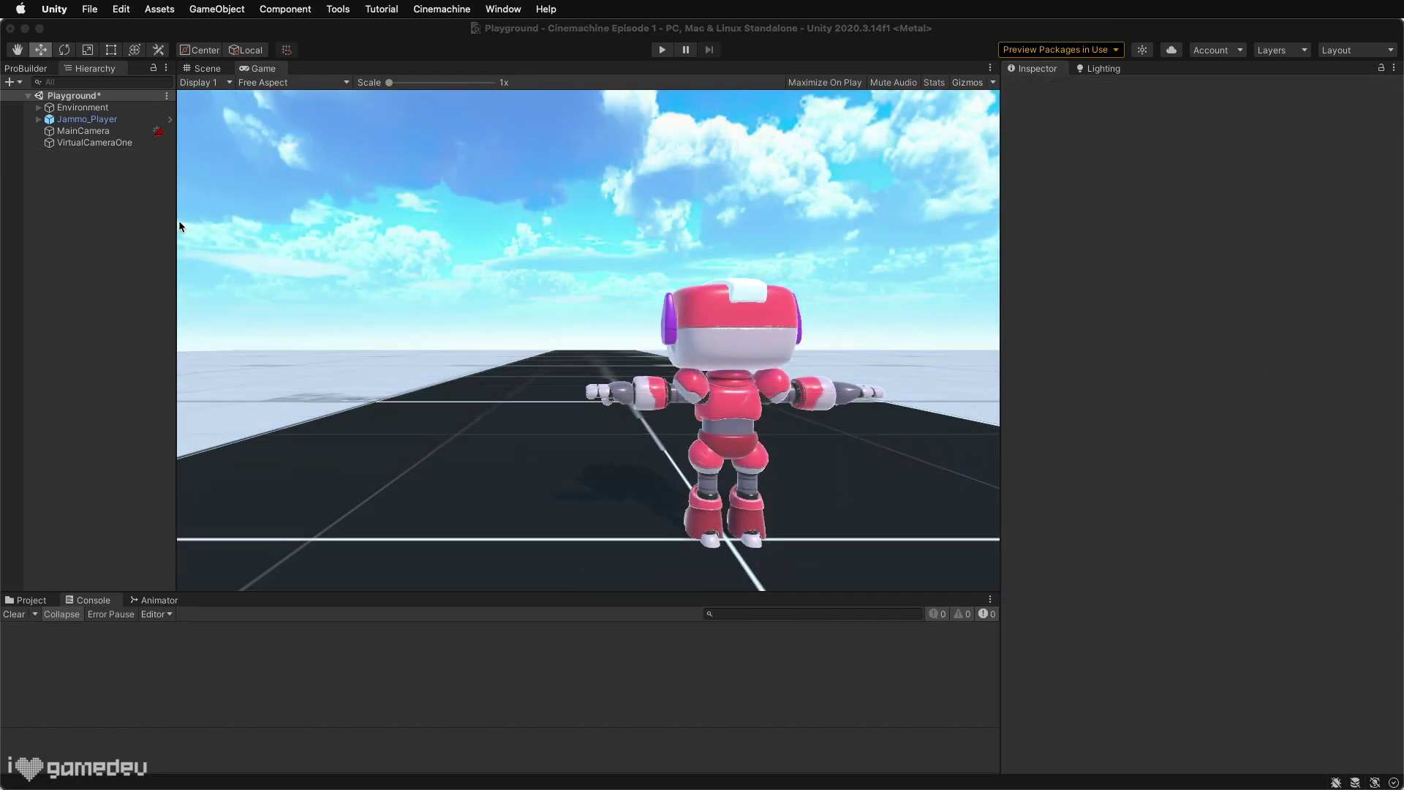
Step: Create an empty object named VirtualCameraTwo
right_click(113, 189)
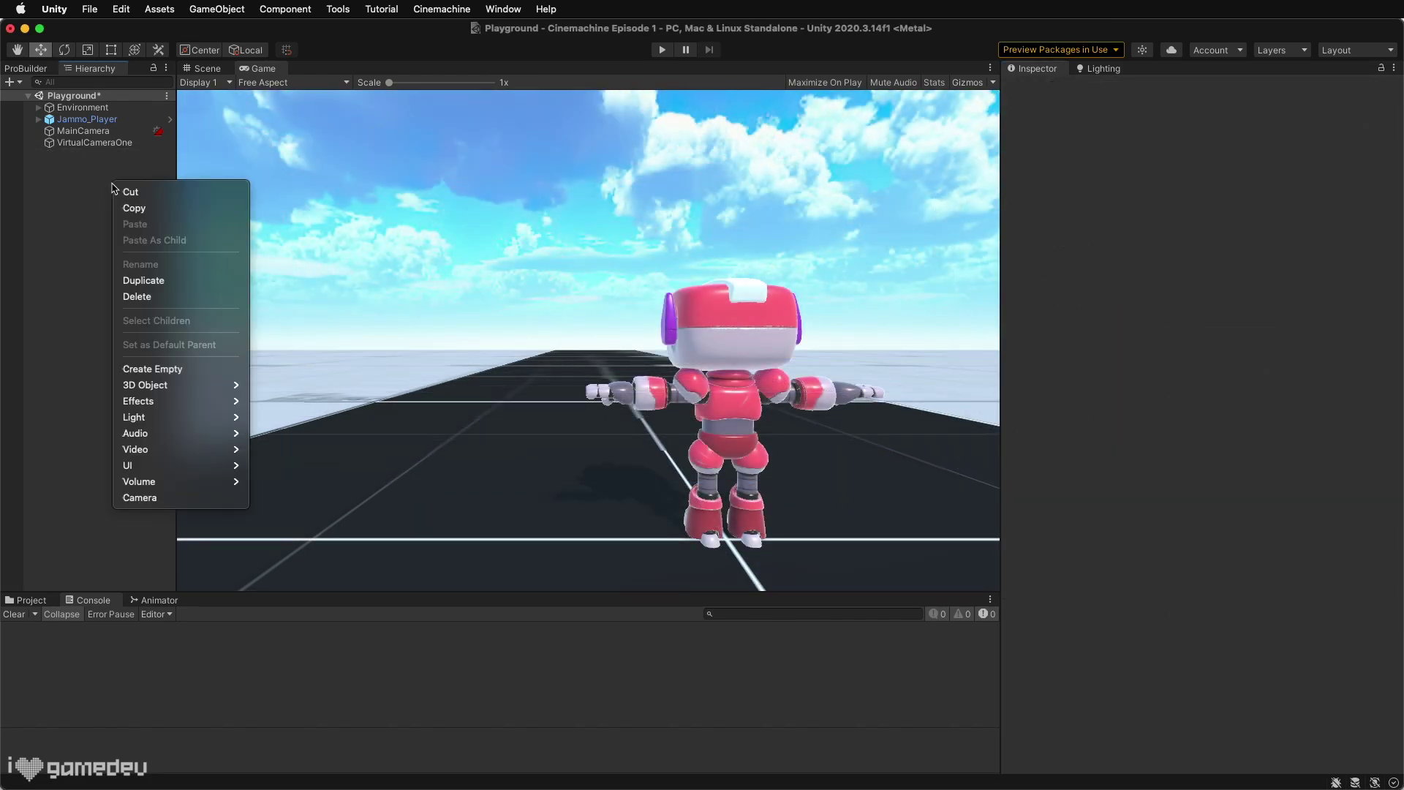
click(177, 370)
text(VirtualCameraTw)
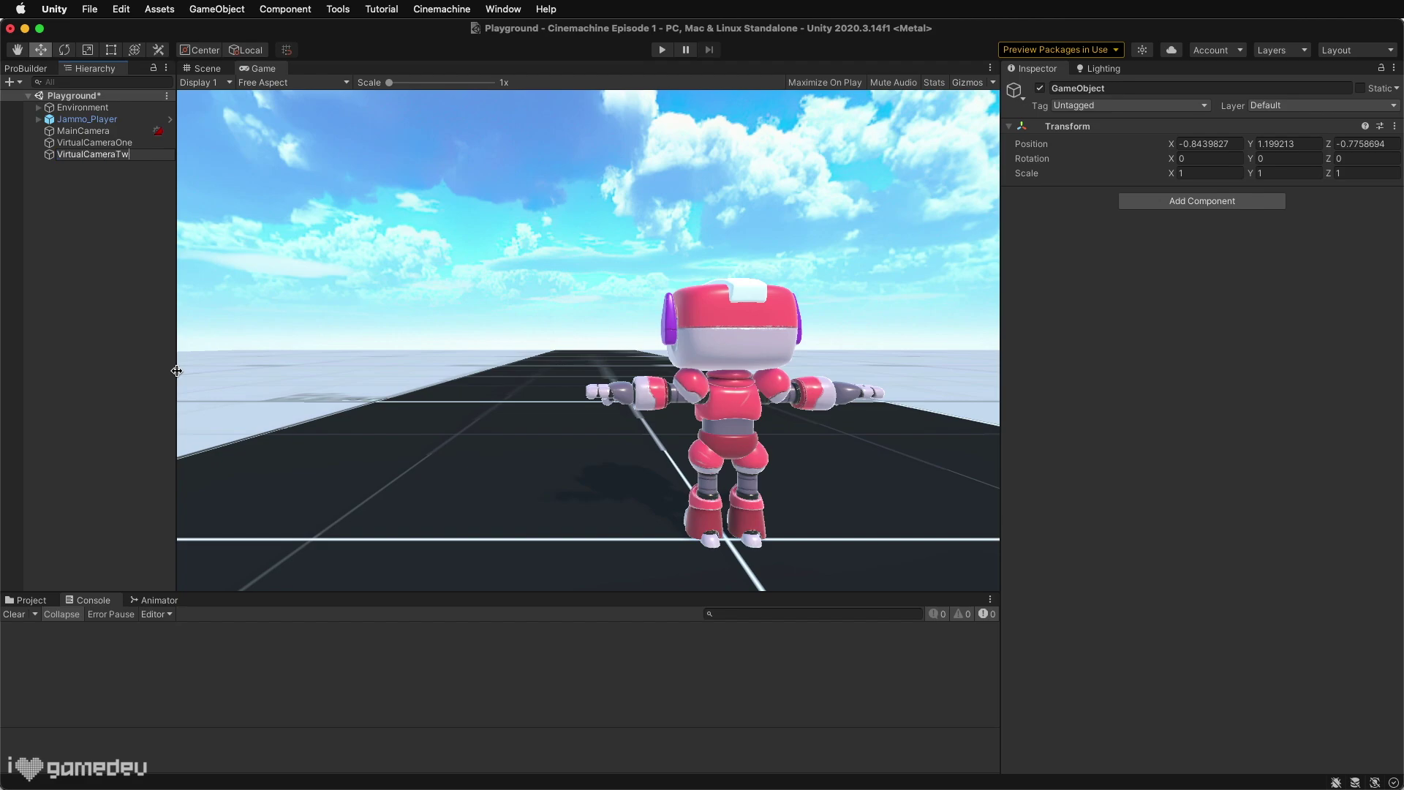
text(o)
key(Return)
Step: Add a CinemachineVirtualCamera to VirtualCameraTwo and set its Y rotation to 180
click(1202, 201)
text(virtual)
click(1207, 252)
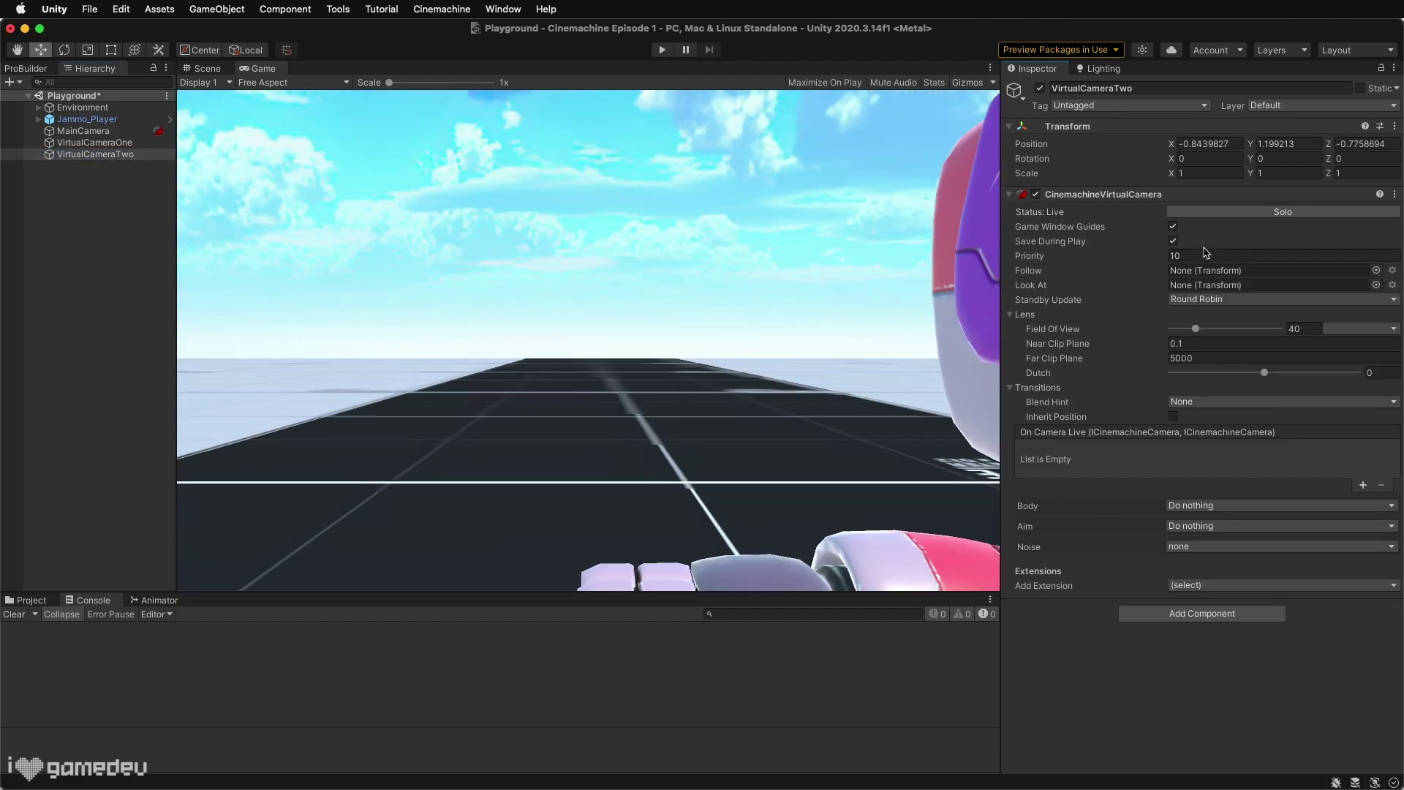
text(180)
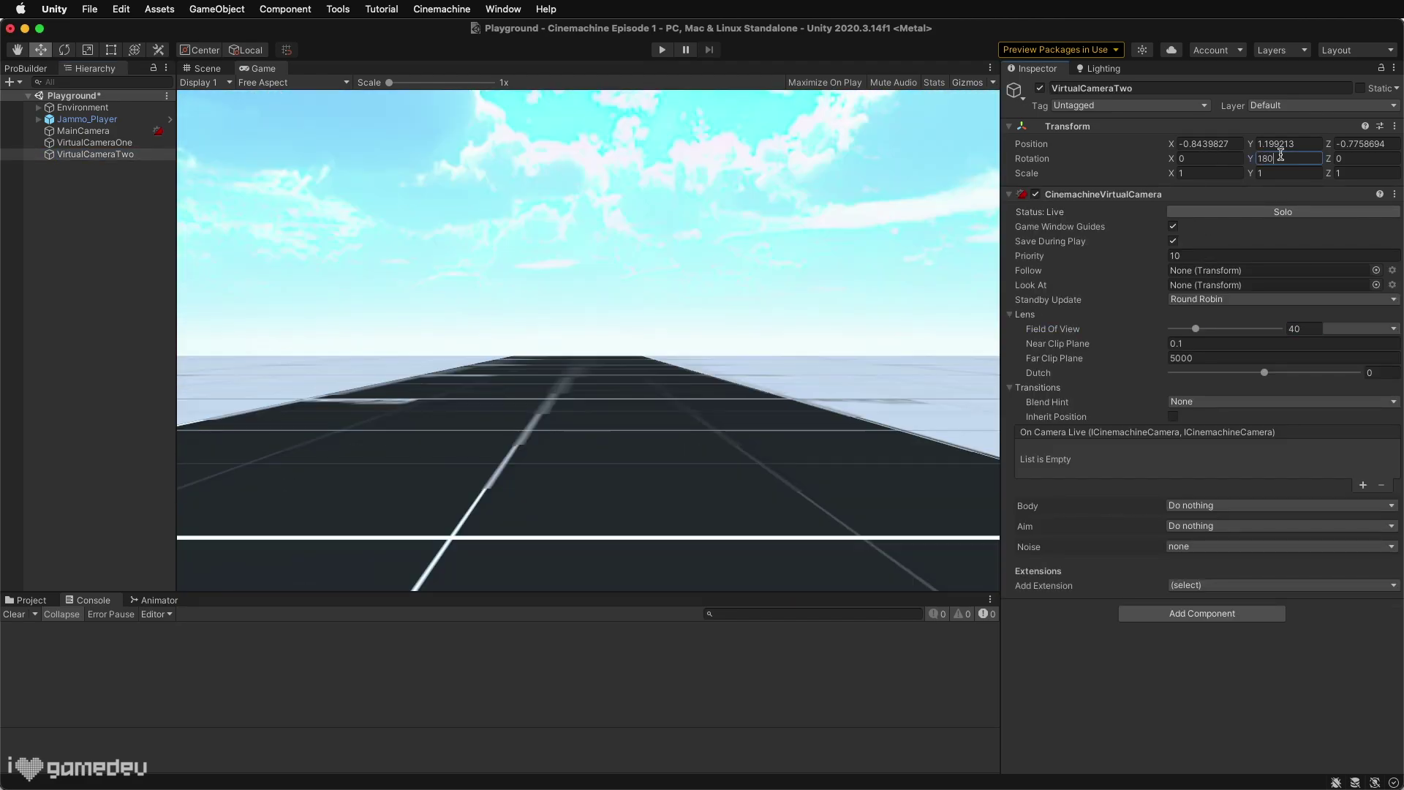
text(5)
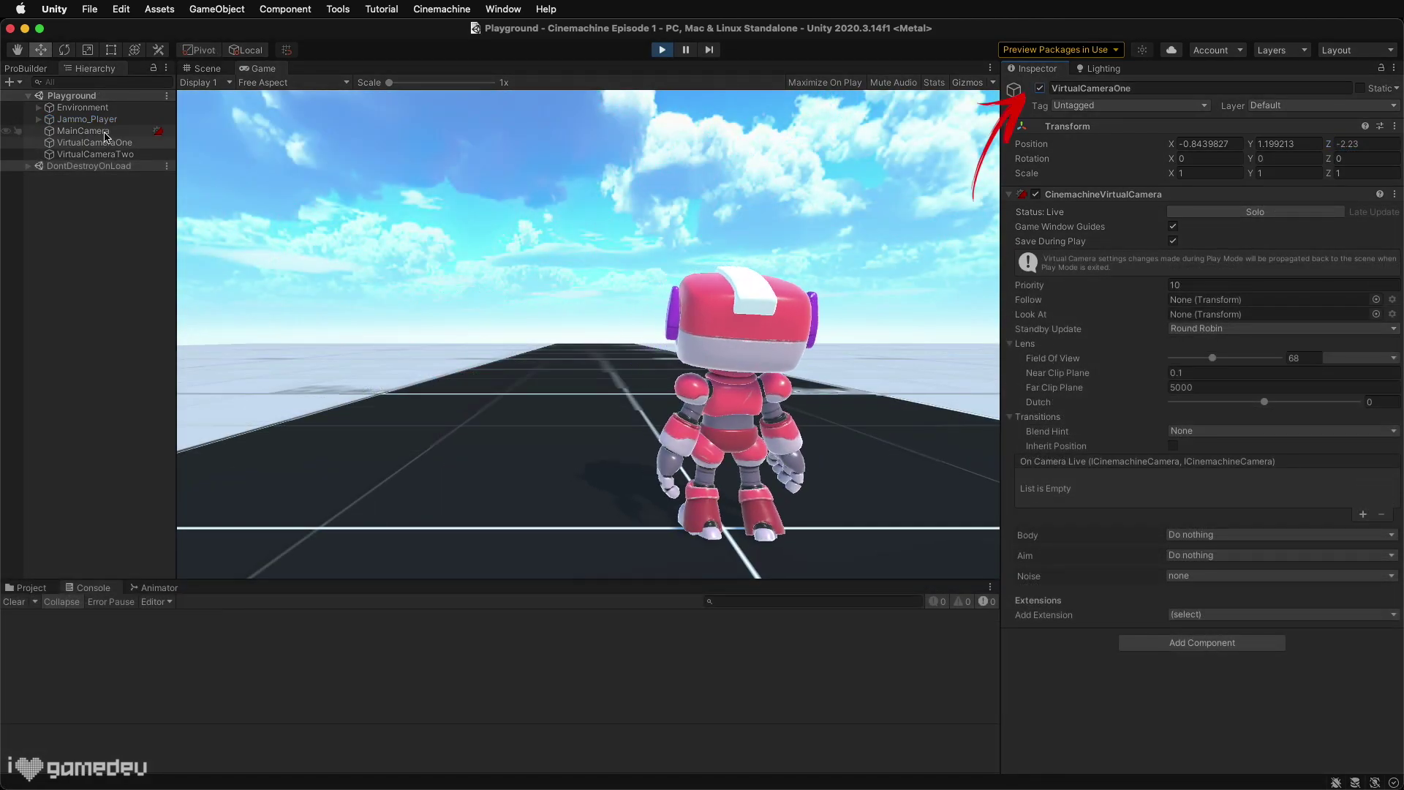
Step: Disable VirtualCameraOne and inspect MainCamera's brain as the view blends to VirtualCameraTwo
key(alt+shift+a)
click(106, 136)
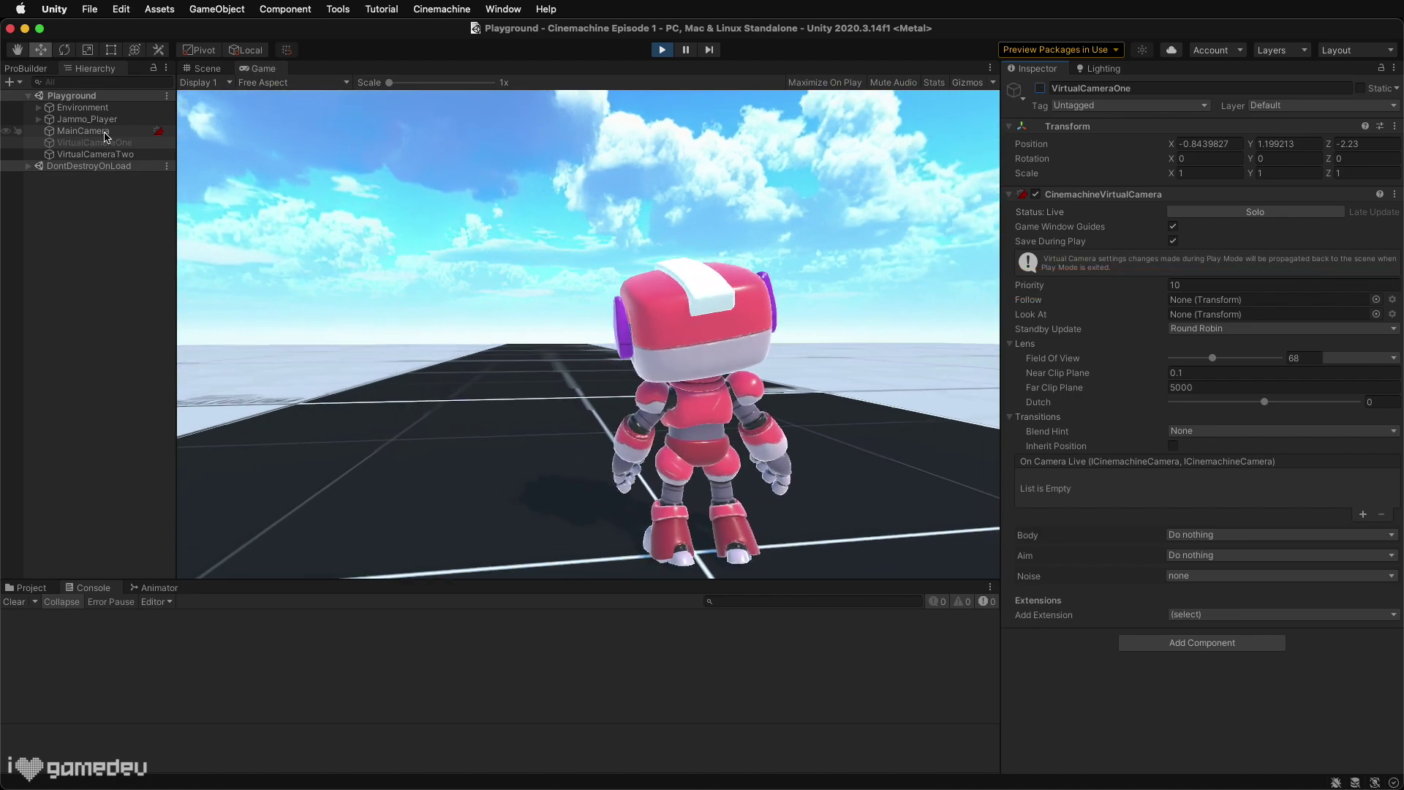
click(104, 135)
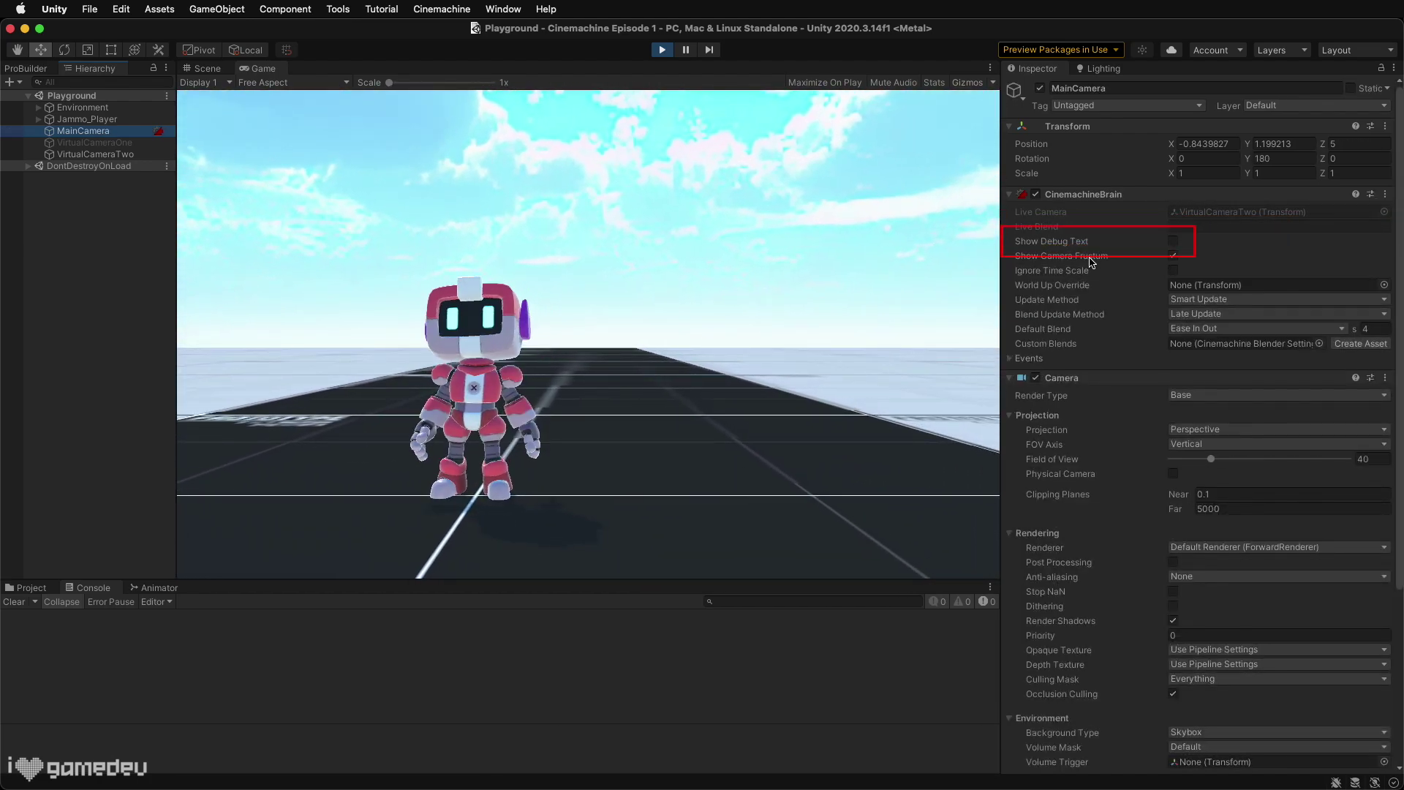
Step: Enable the brain's Show Debug Text, then toggle VirtualCameraOne on and off to watch the blends
click(1174, 242)
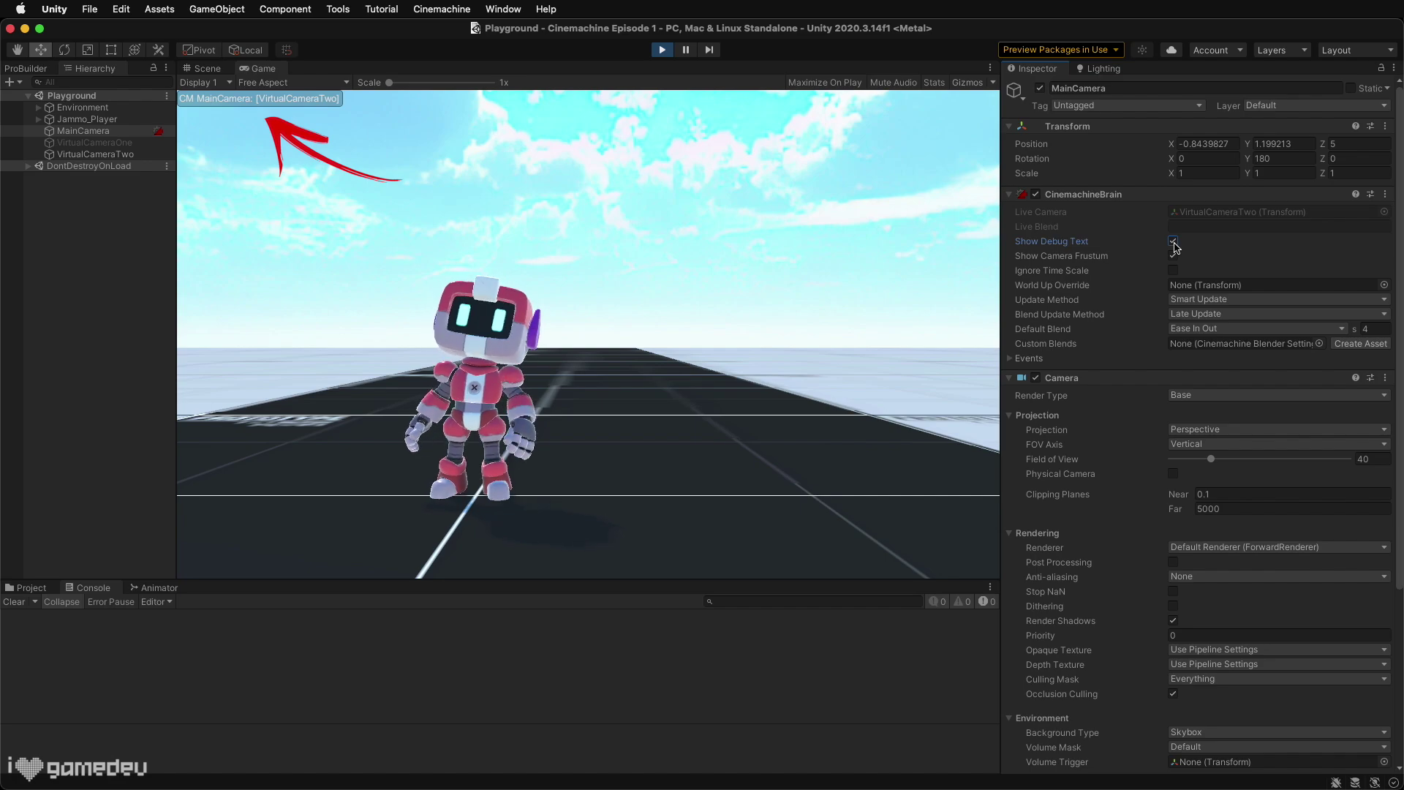
click(125, 143)
click(1041, 90)
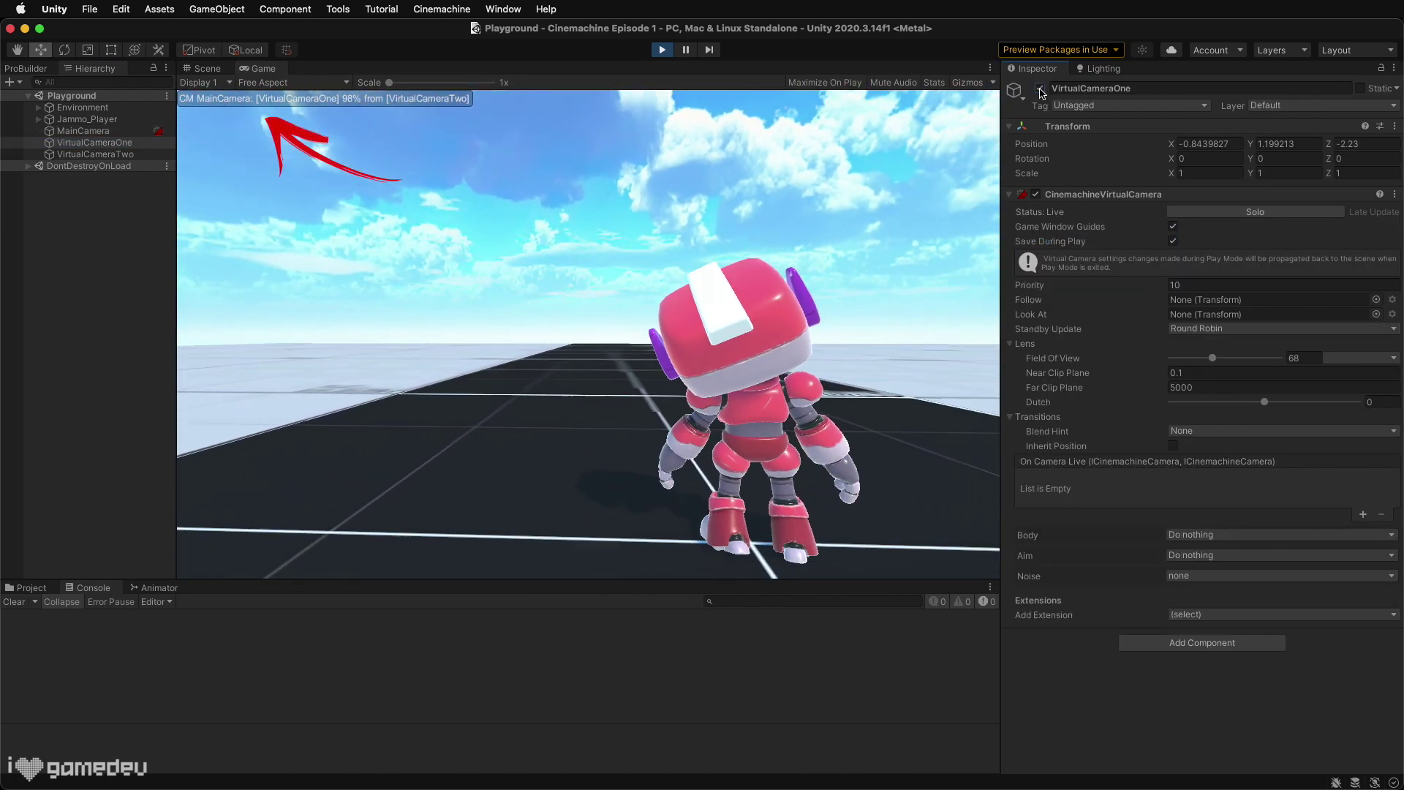
click(1041, 90)
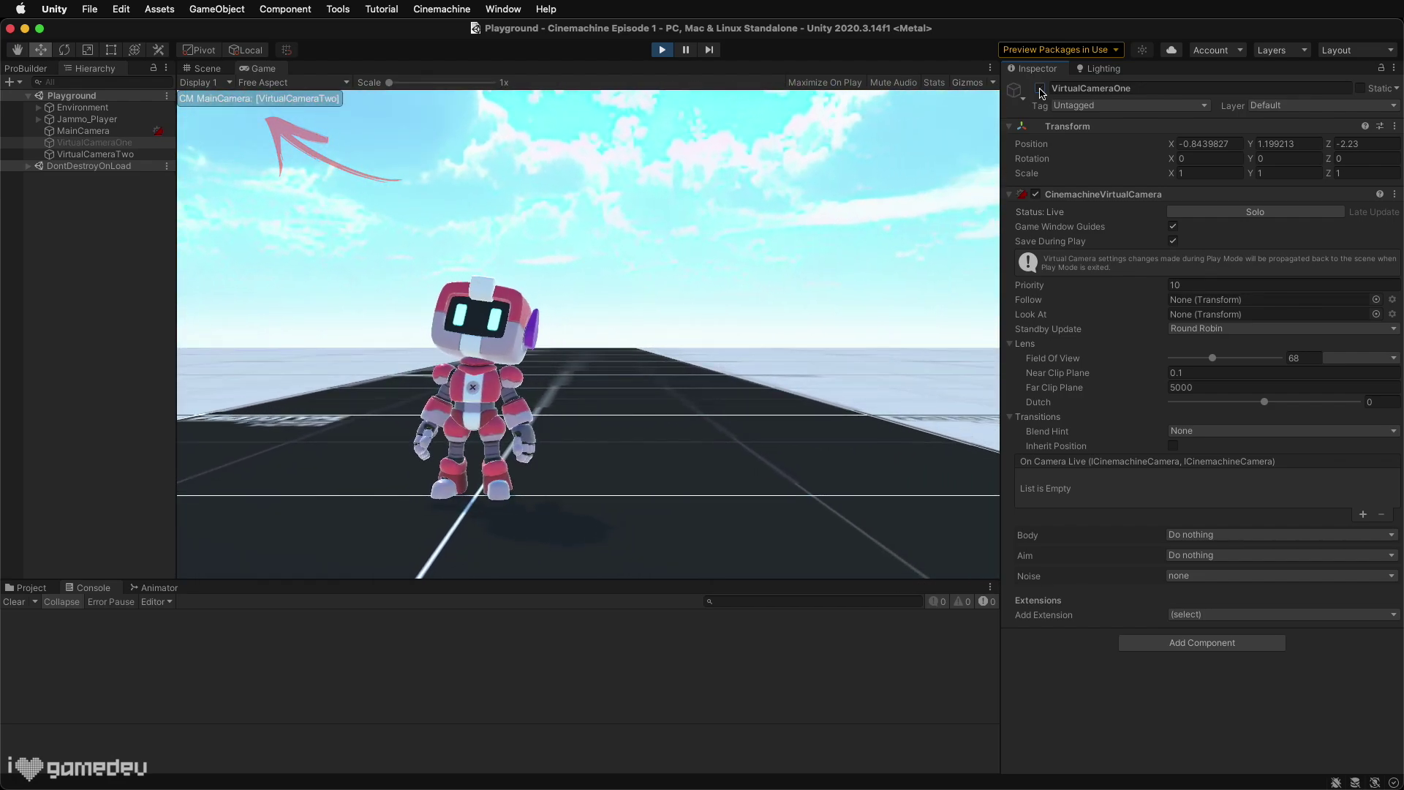
click(662, 49)
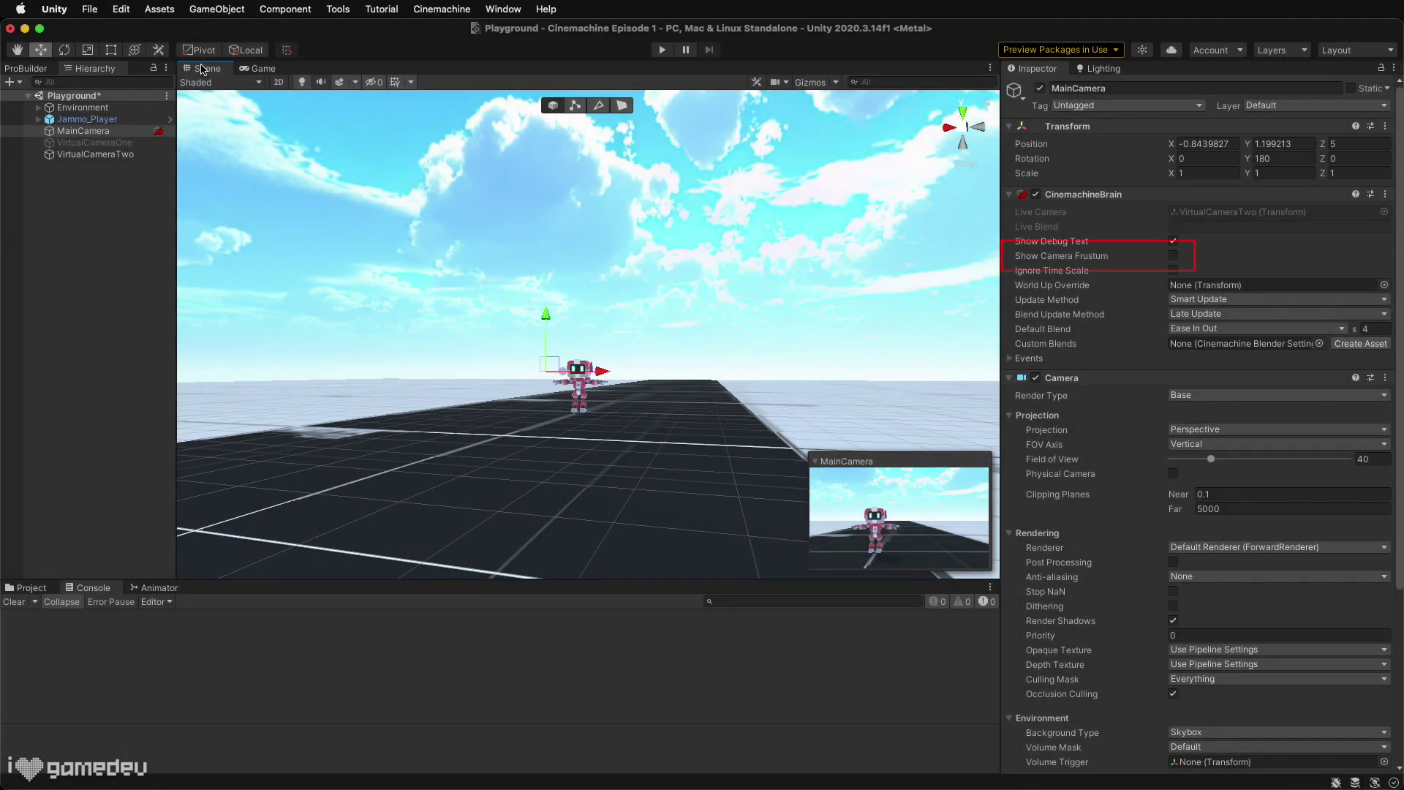
Step: Enable Scene gizmos and Show Camera Frustum, collapse the Camera component, and orbit the view
click(811, 83)
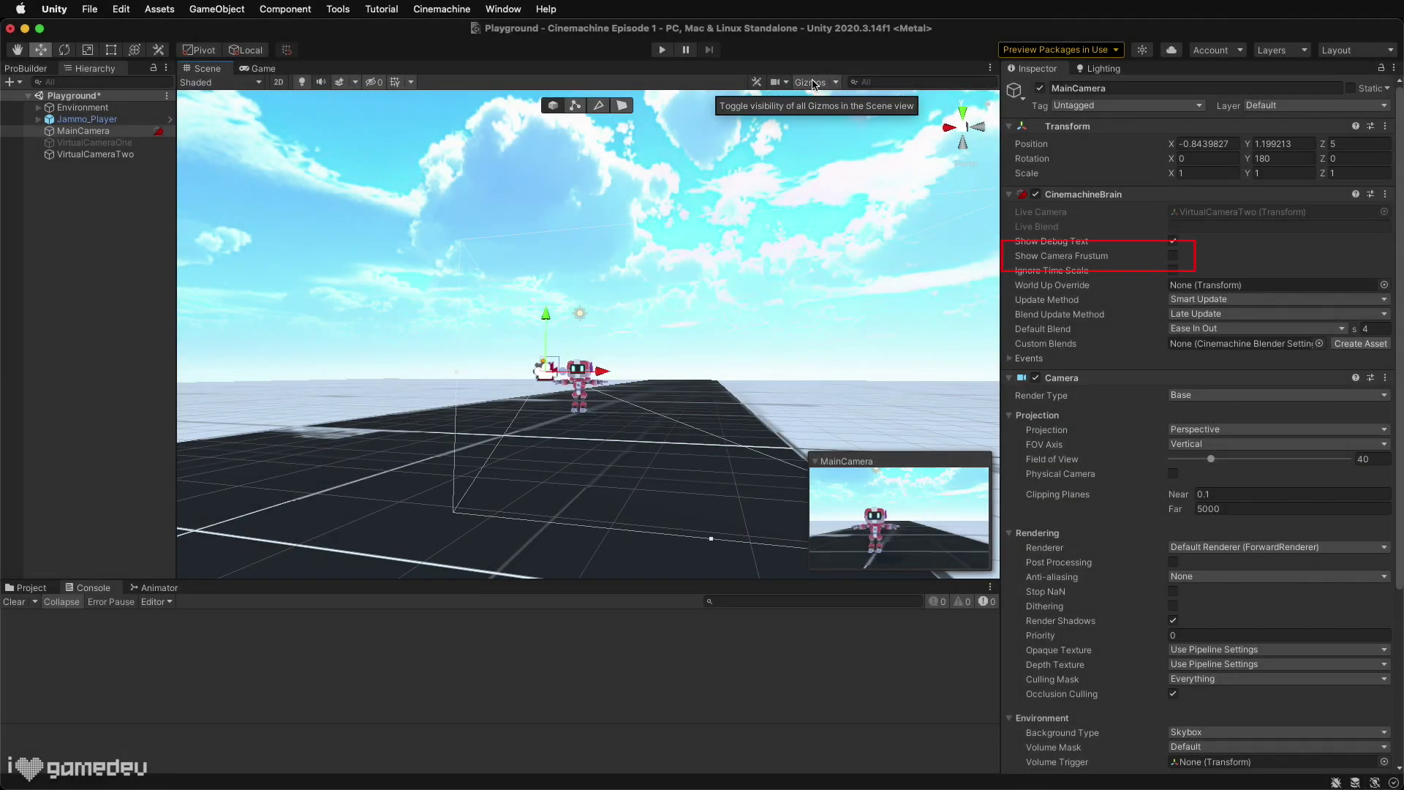
click(1173, 256)
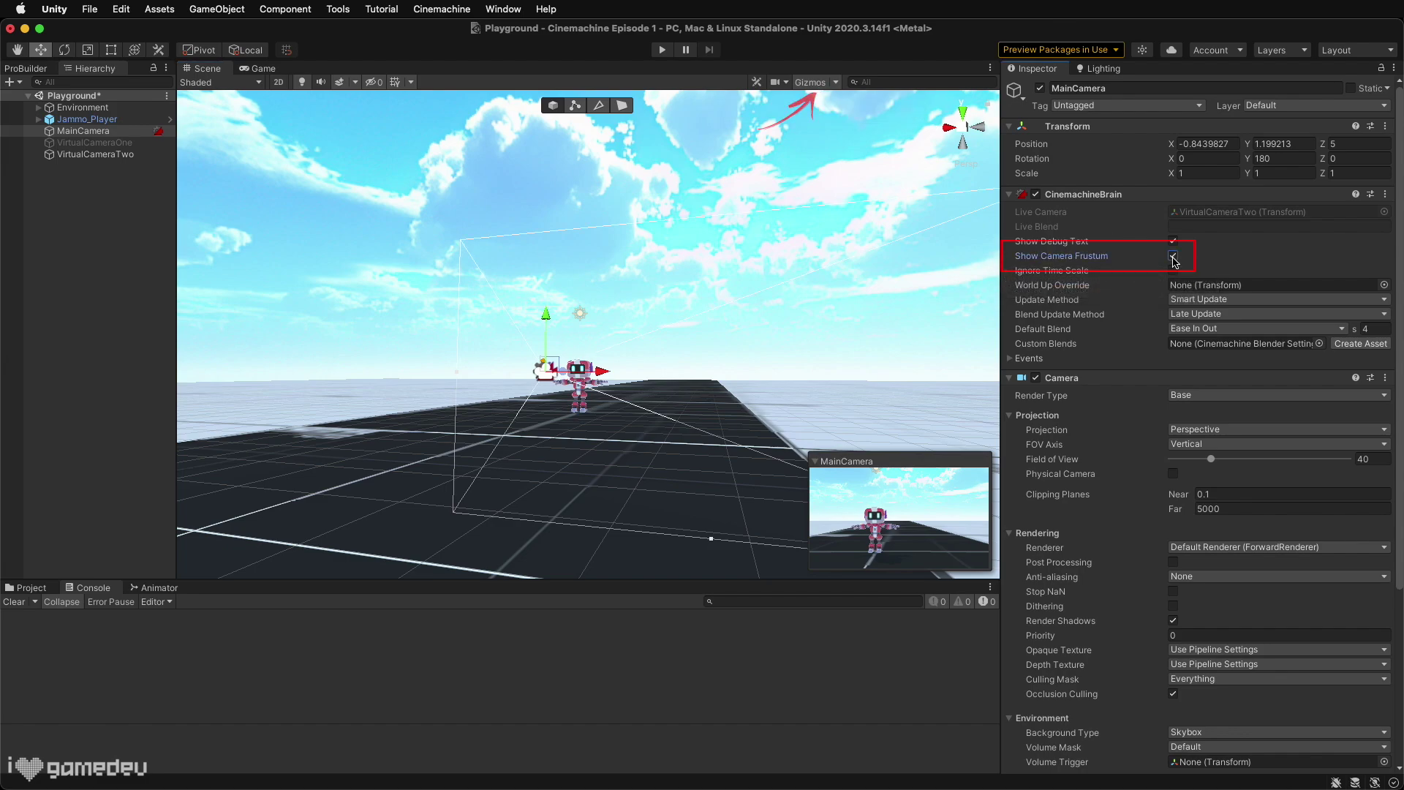
click(1139, 380)
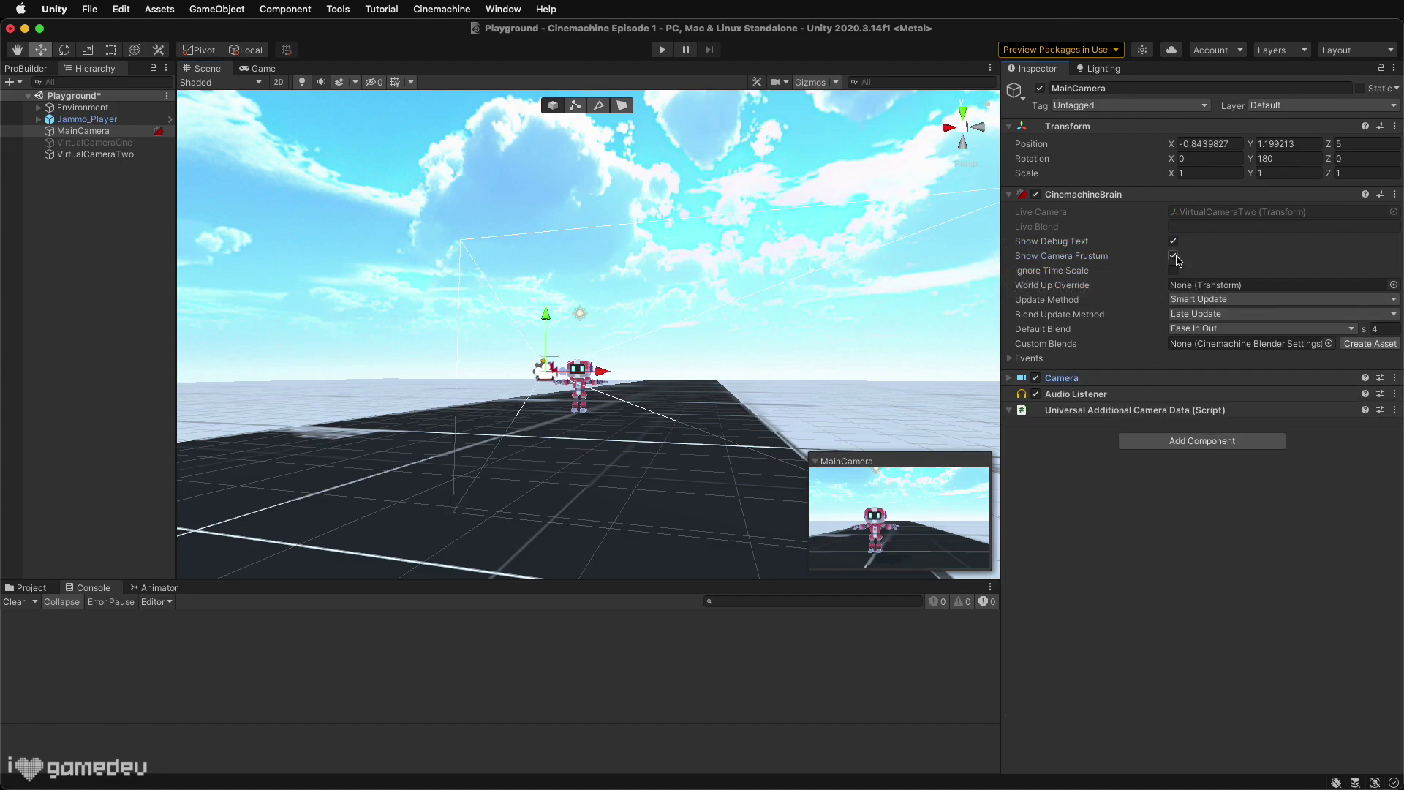
click(1125, 380)
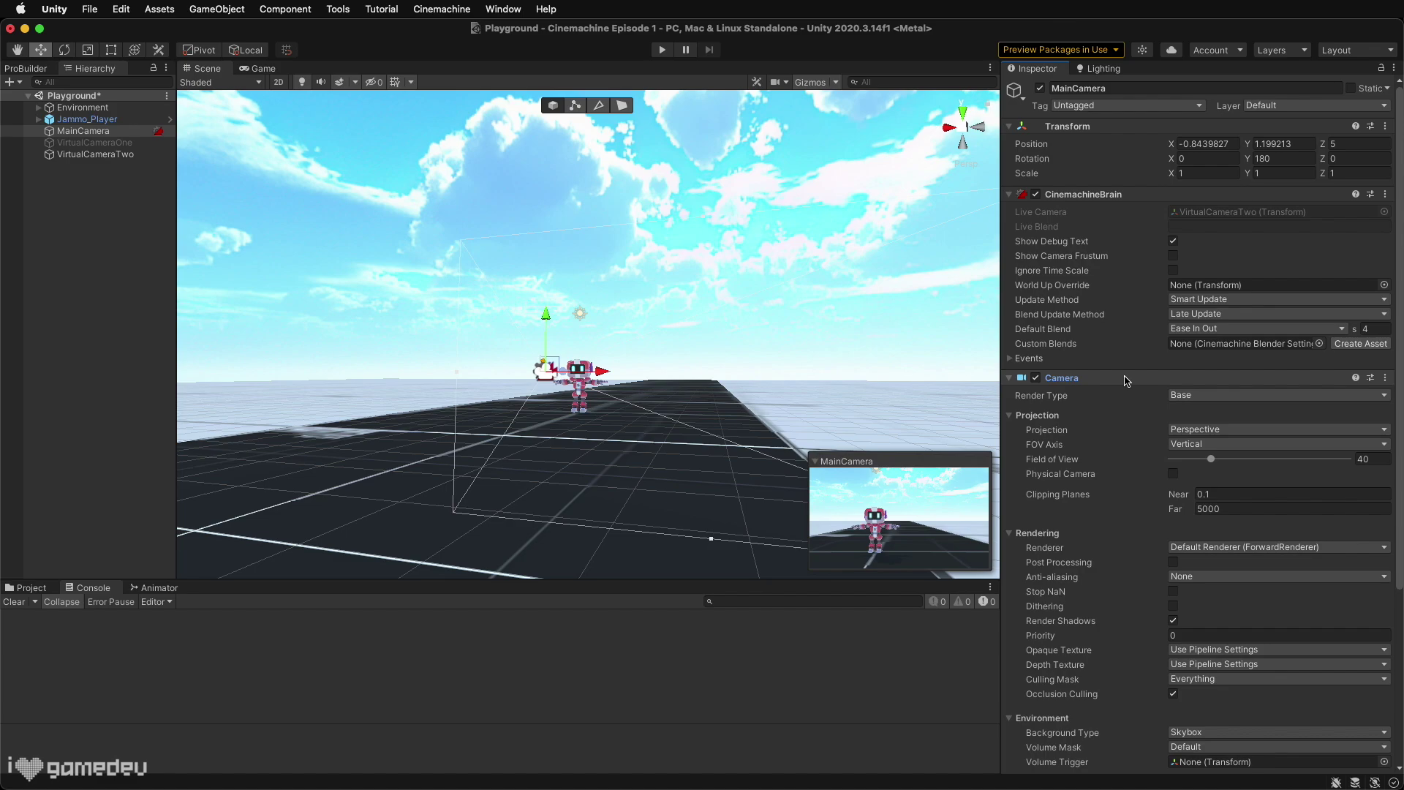
click(1124, 380)
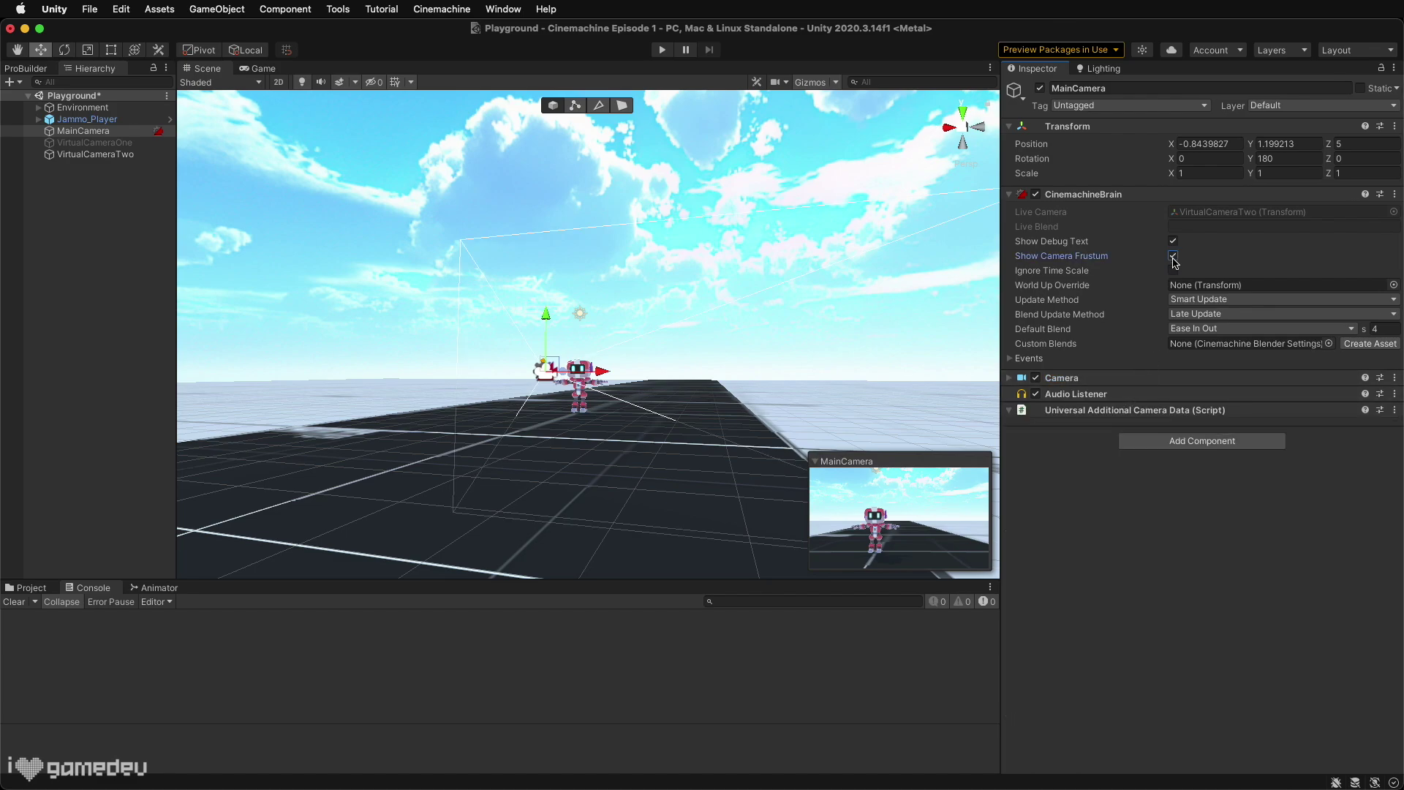
mouse_move(452, 207)
alt+mouse_down()
mouse_move(514, 189)
mouse_move(508, 244)
alt+mouse_up()
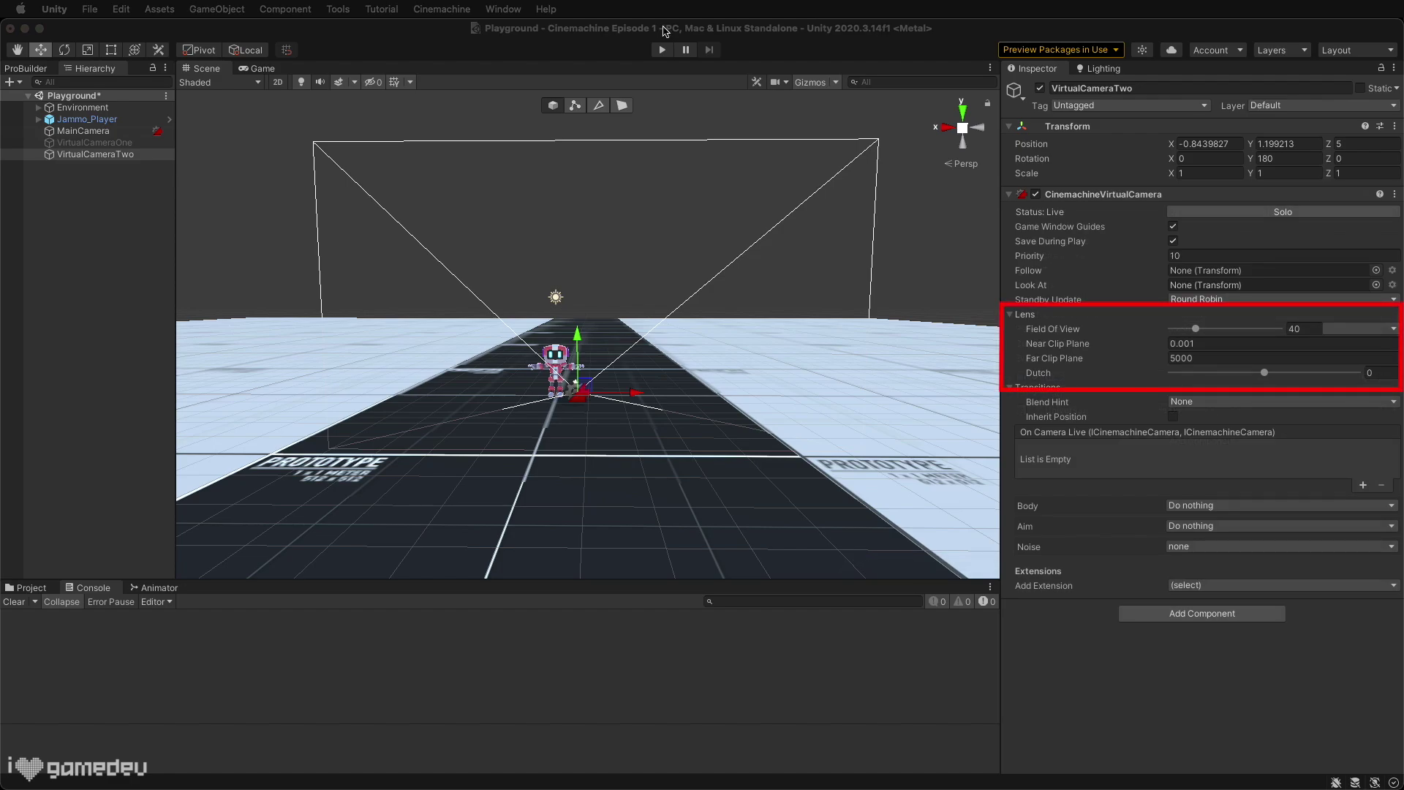
Step: Try a Near Clip Plane of 50 and a lower Far Clip Plane, then restore 0.001 and 5000
click(1213, 344)
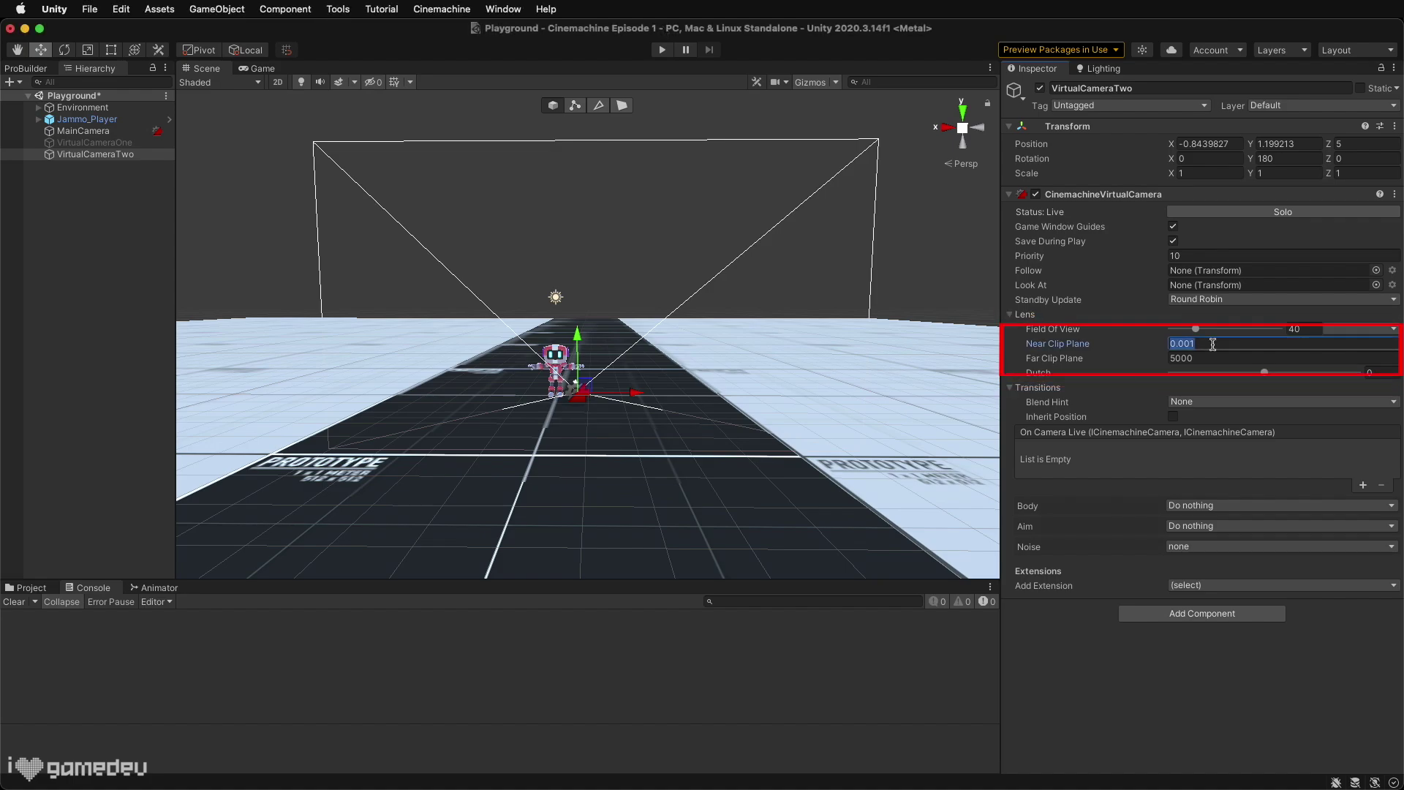
text(50)
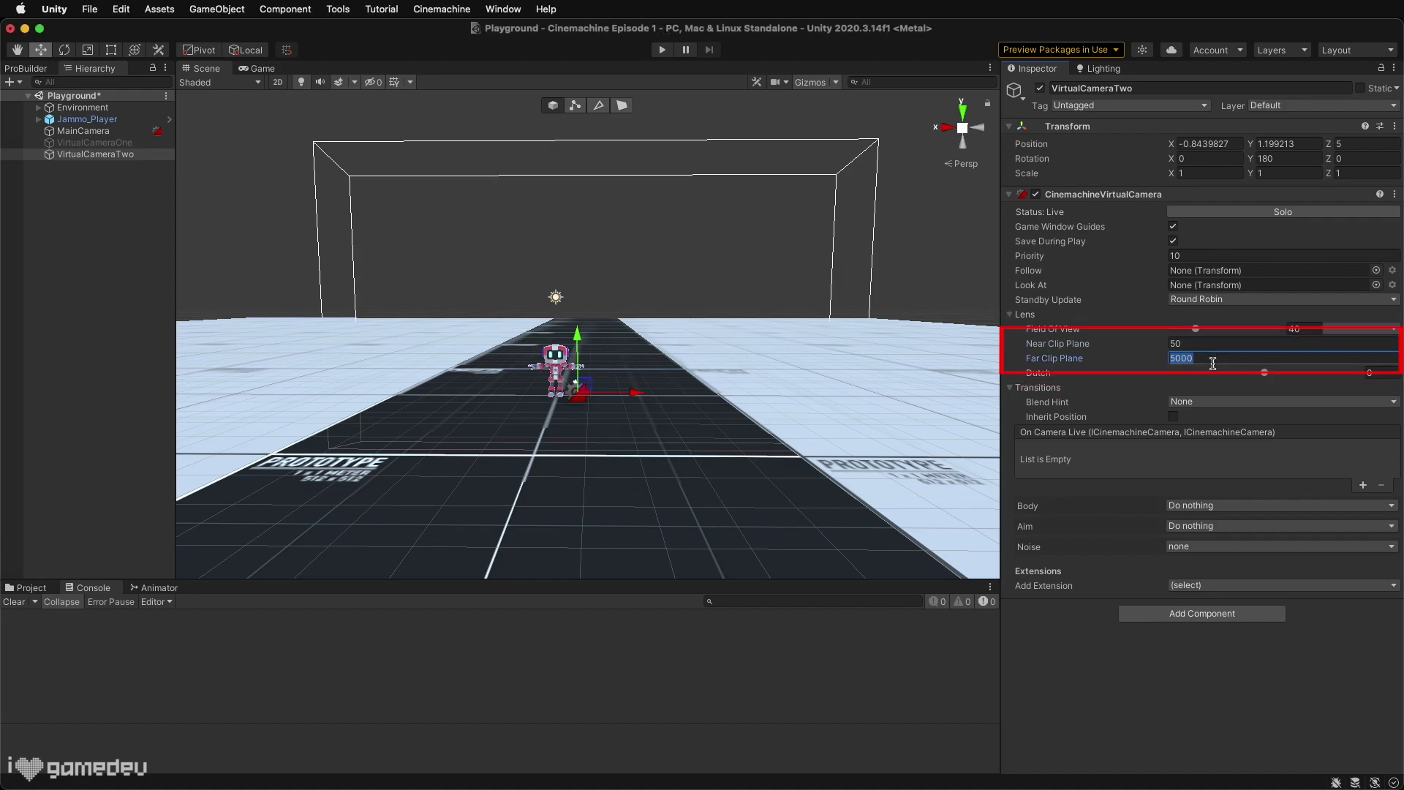
key(super+2)
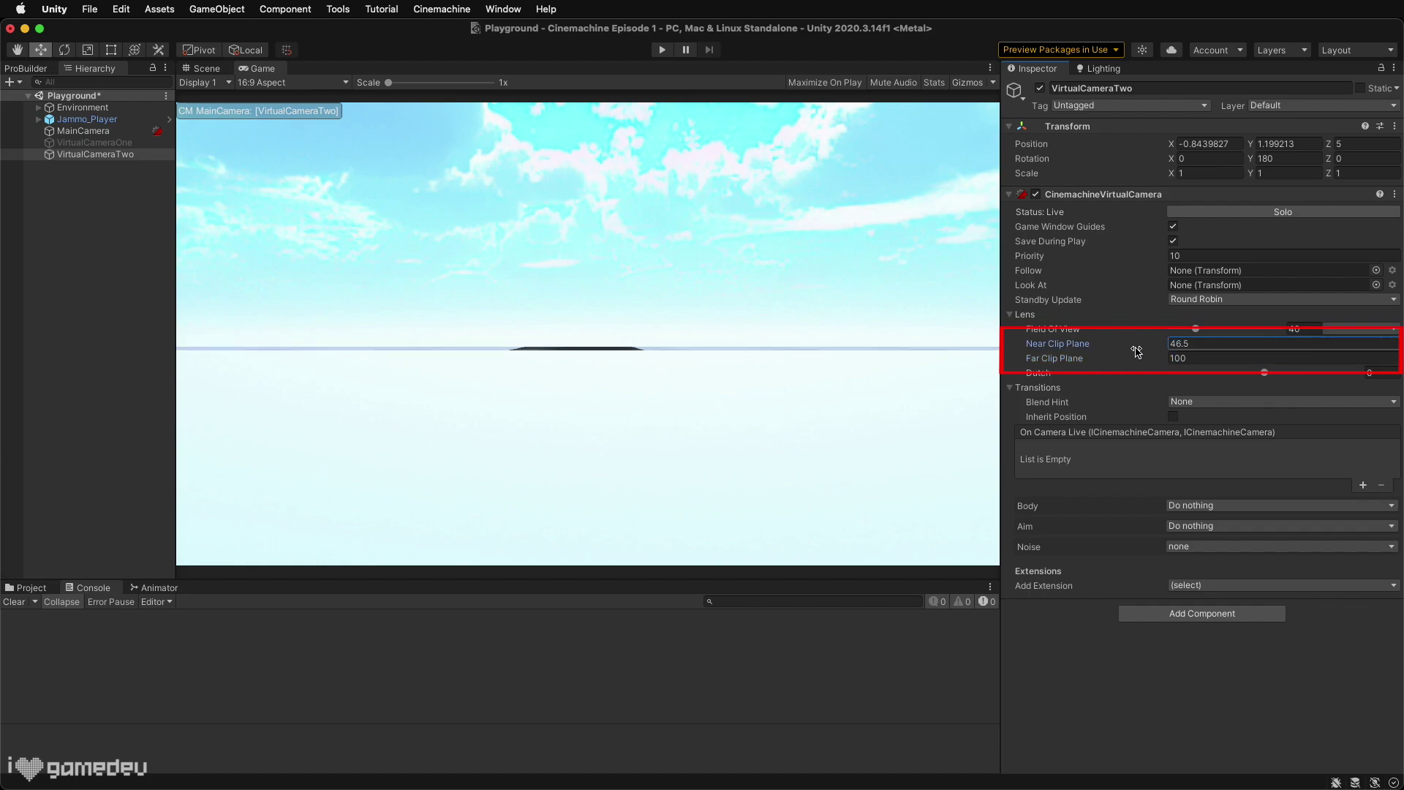
drag(1137, 351, 1028, 364)
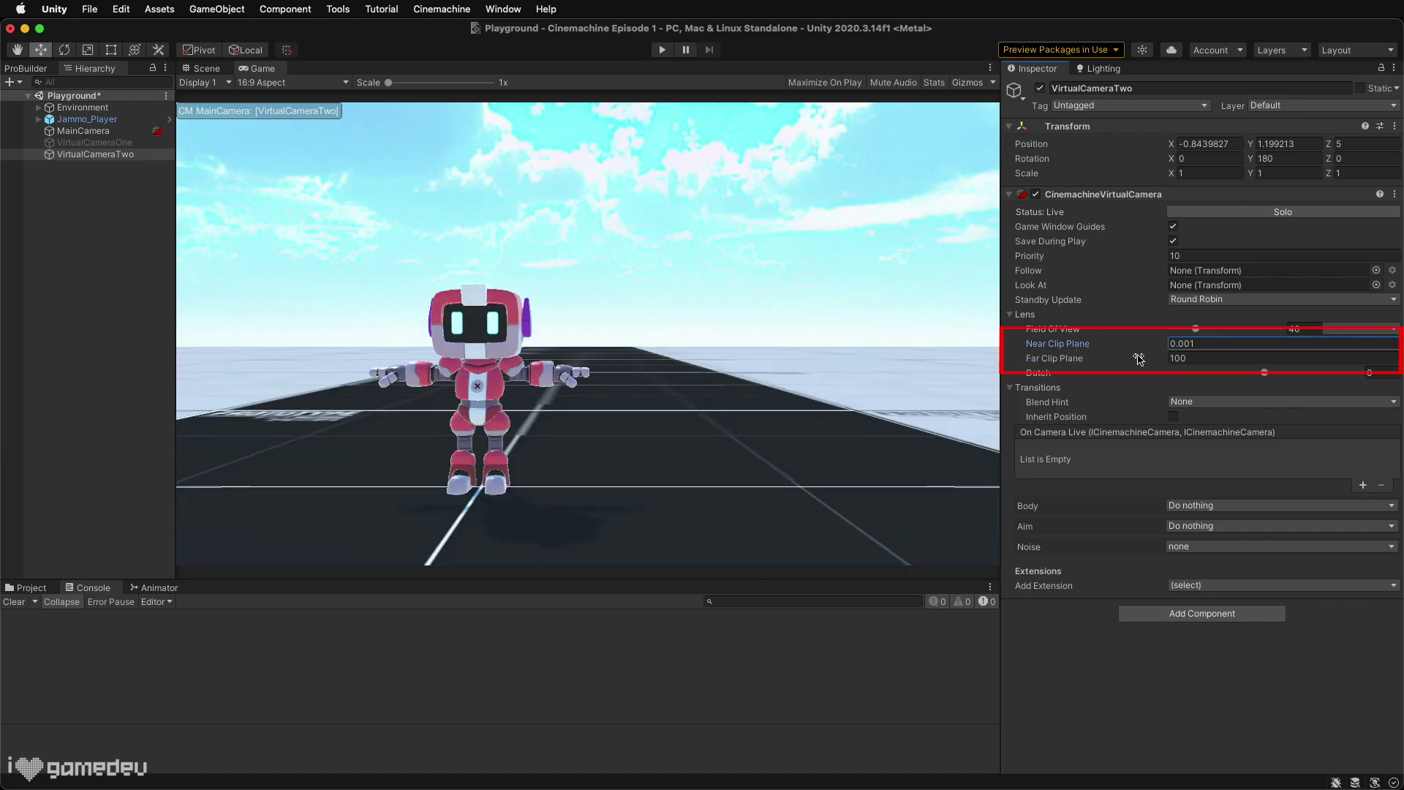
drag(973, 357, 747, 355)
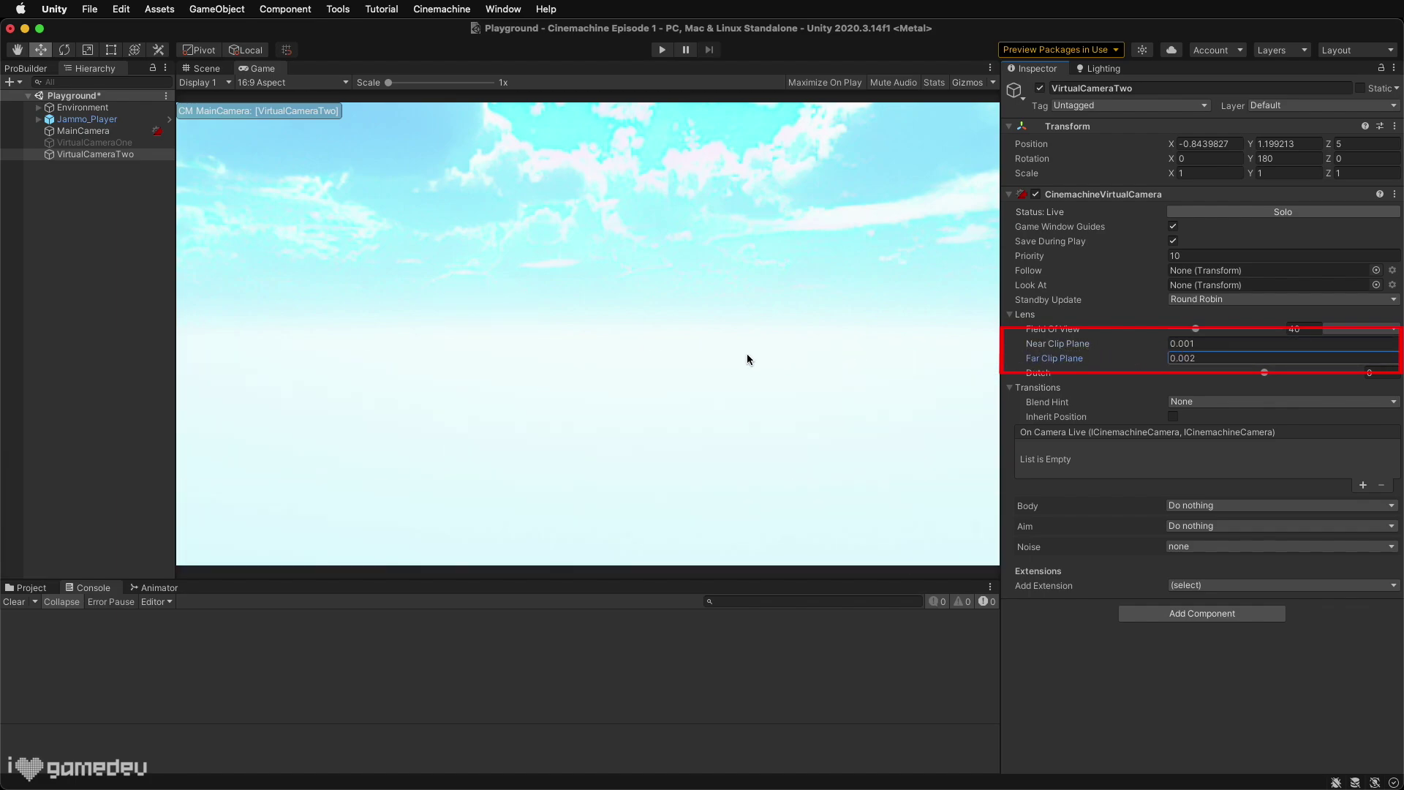
drag(618, 362, 810, 375)
Step: Narrow Field Of View to 1 and back to 40, then add a Dutch tilt of 47
key(super+1)
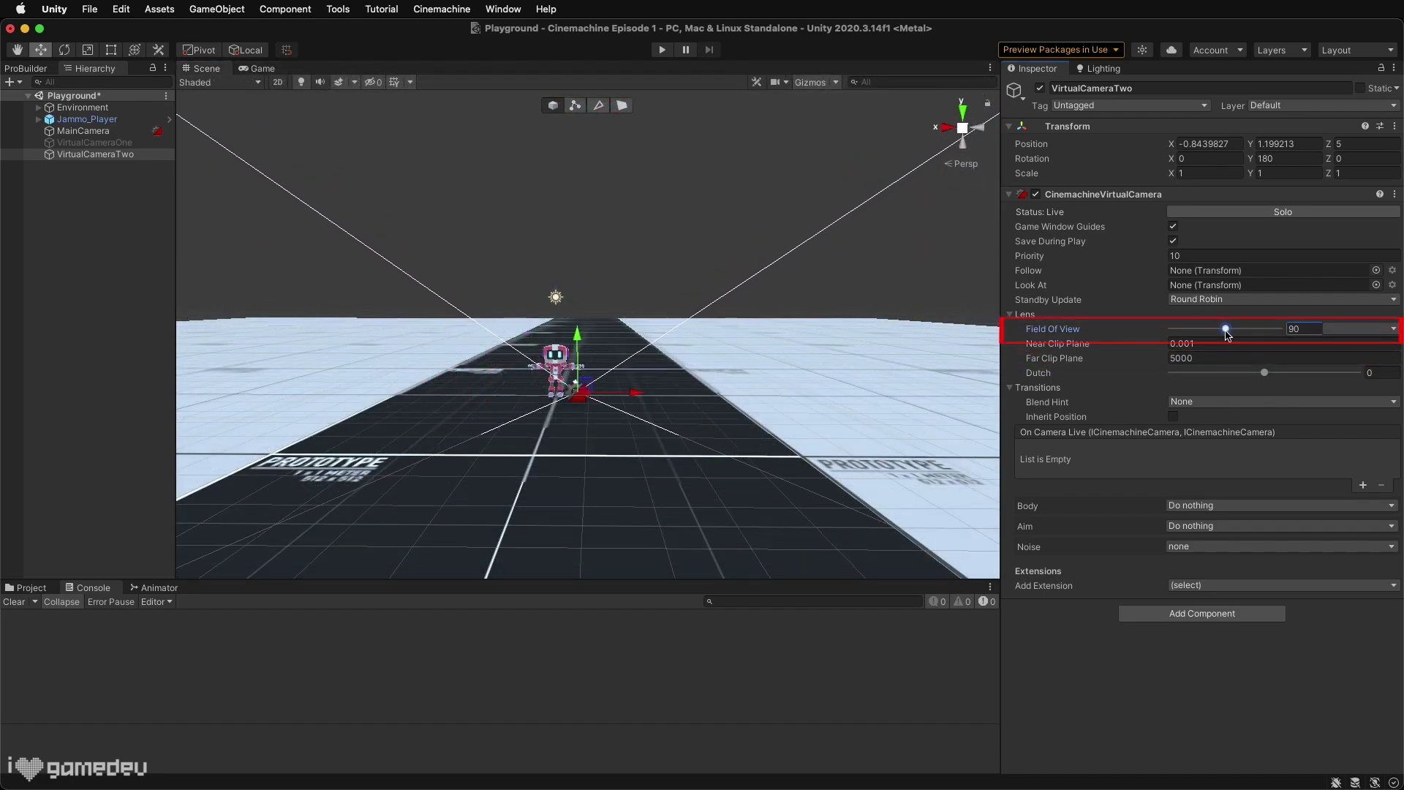
mouse_move(1197, 333)
mouse_down()
mouse_move(1171, 332)
mouse_move(1231, 334)
mouse_move(1201, 331)
mouse_up()
key(super+2)
key(super+1)
mouse_move(1264, 372)
mouse_down()
mouse_move(1236, 383)
mouse_move(1286, 371)
mouse_up()
key(super+2)
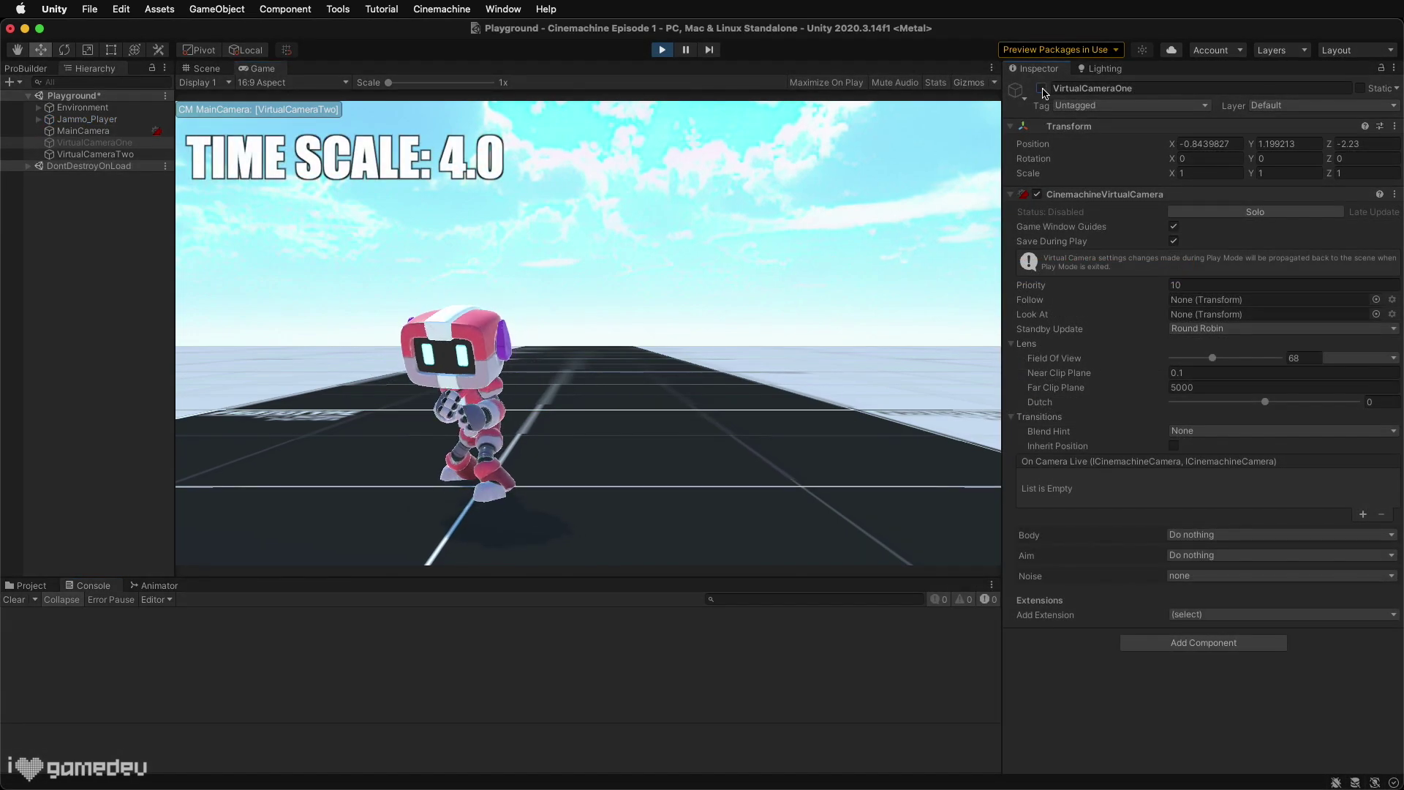
Step: Enable VirtualCameraOne to cut to it, then disable it to blend back to VirtualCameraTwo
click(1042, 88)
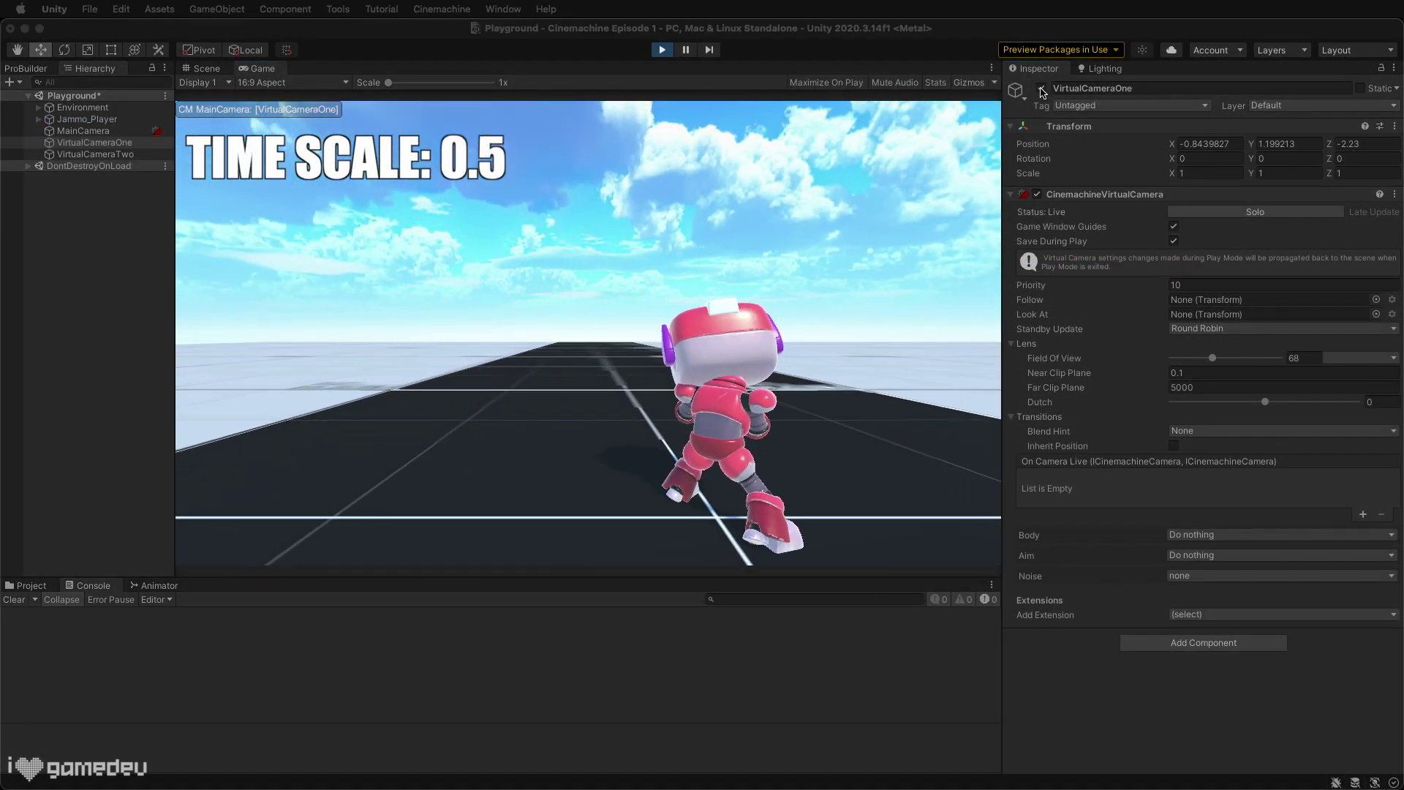
click(1042, 89)
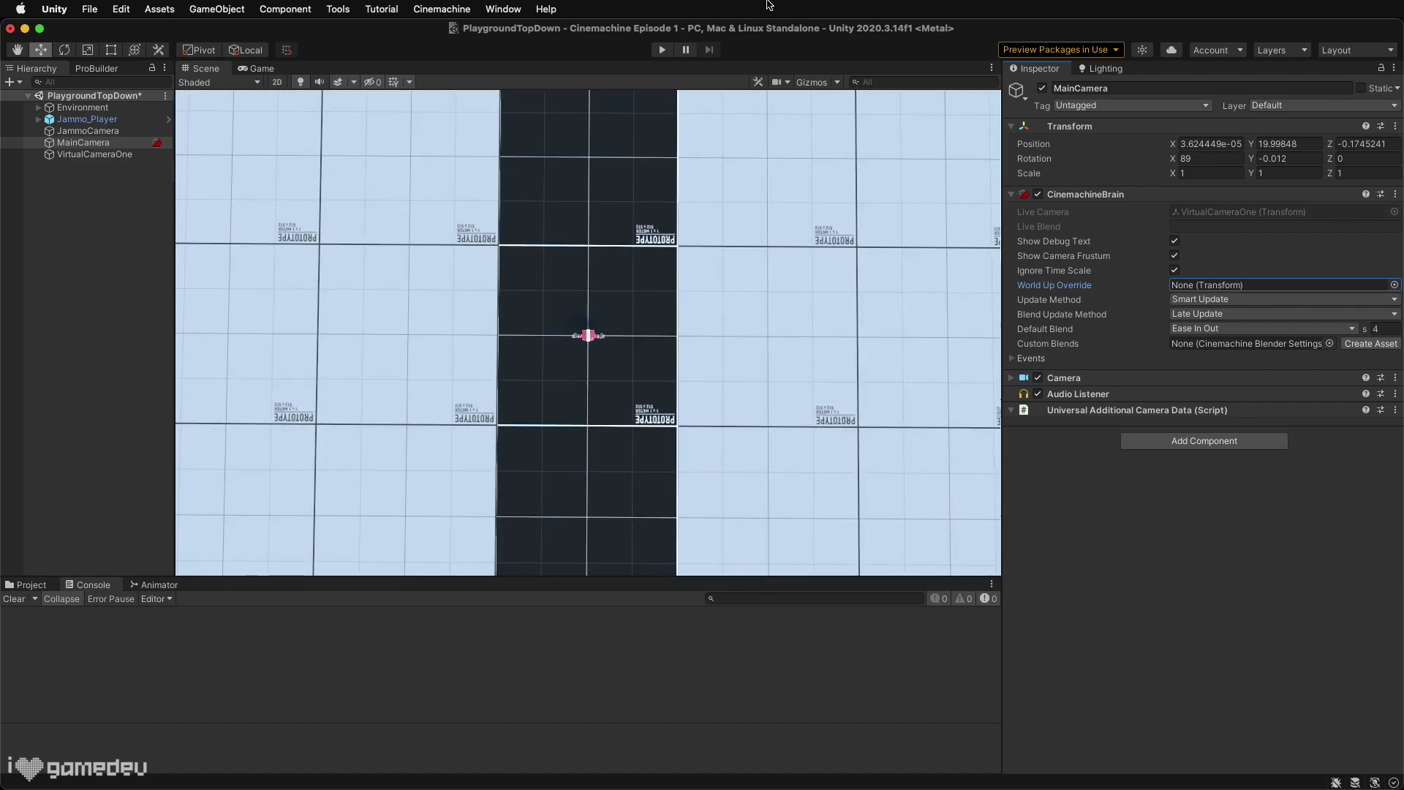
Step: After a test play, make an empty WorldUp object (X 90°) the brain's World Up Override and replay
click(662, 49)
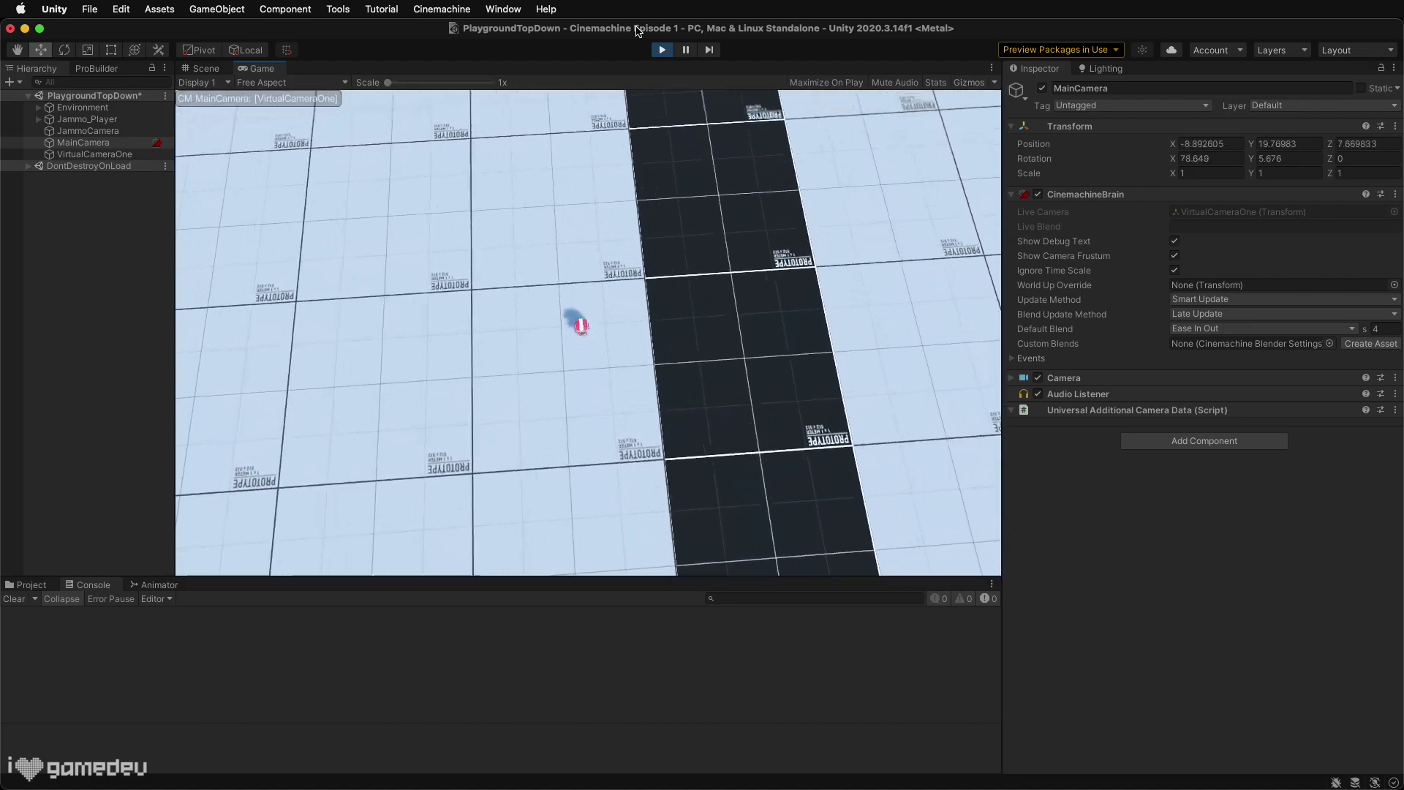
click(662, 49)
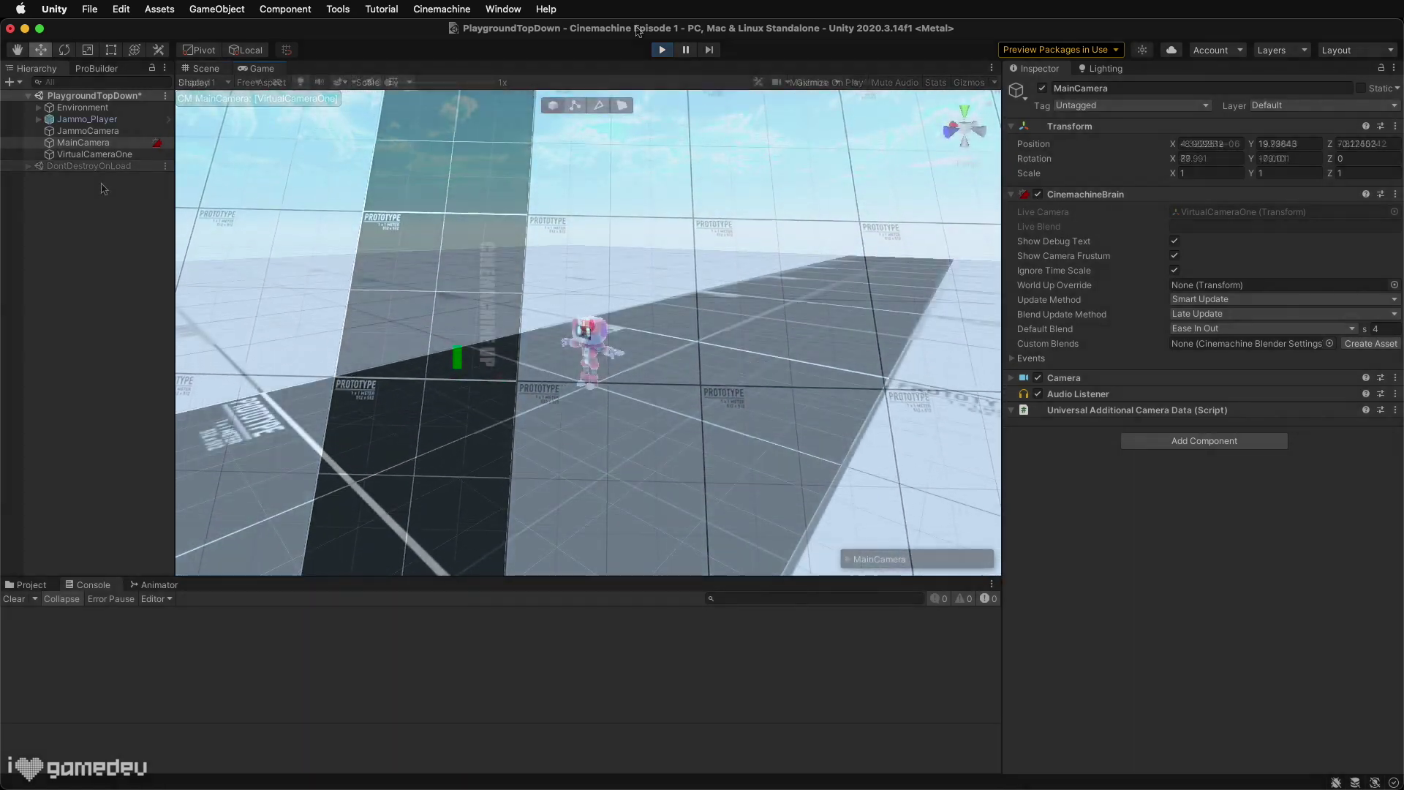
right_click(104, 188)
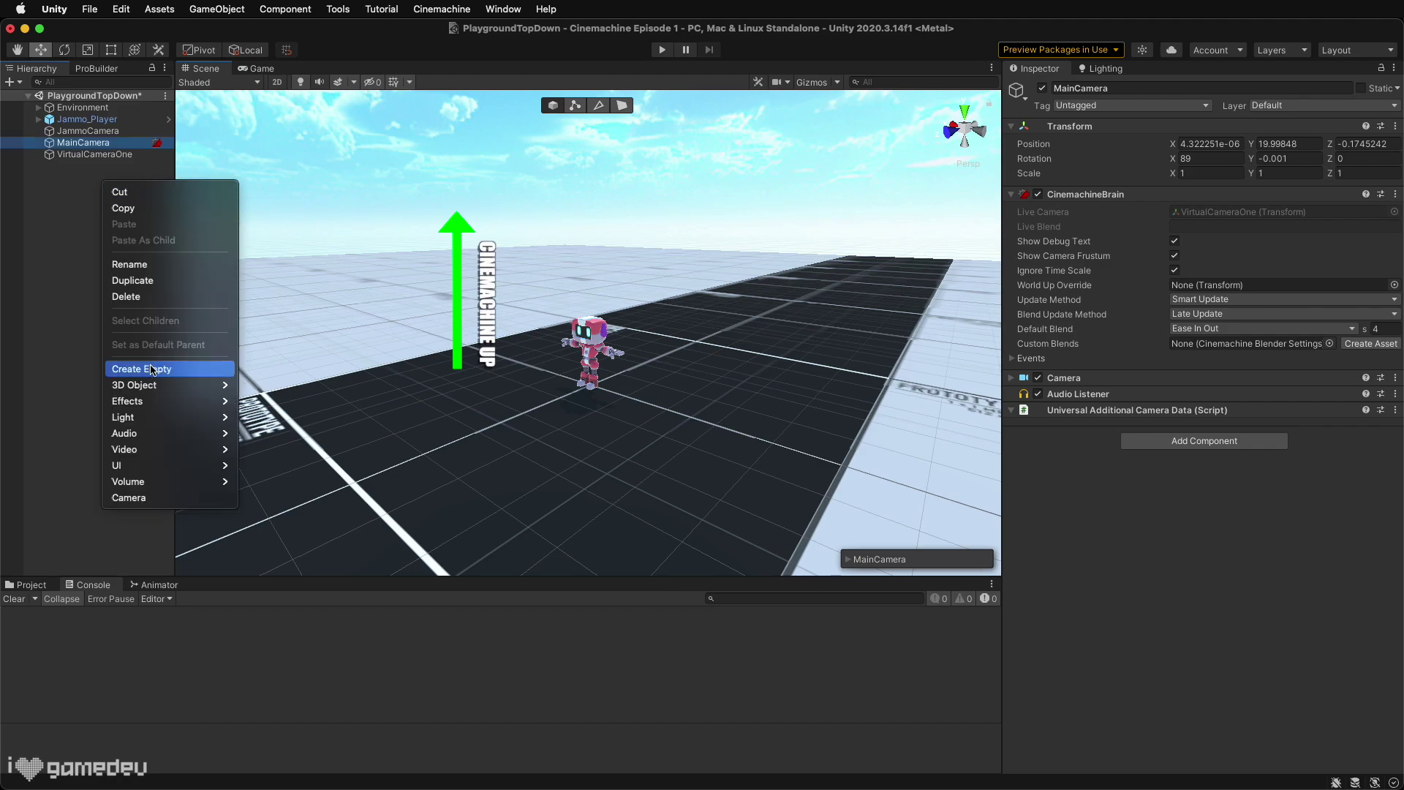
click(152, 370)
text(90)
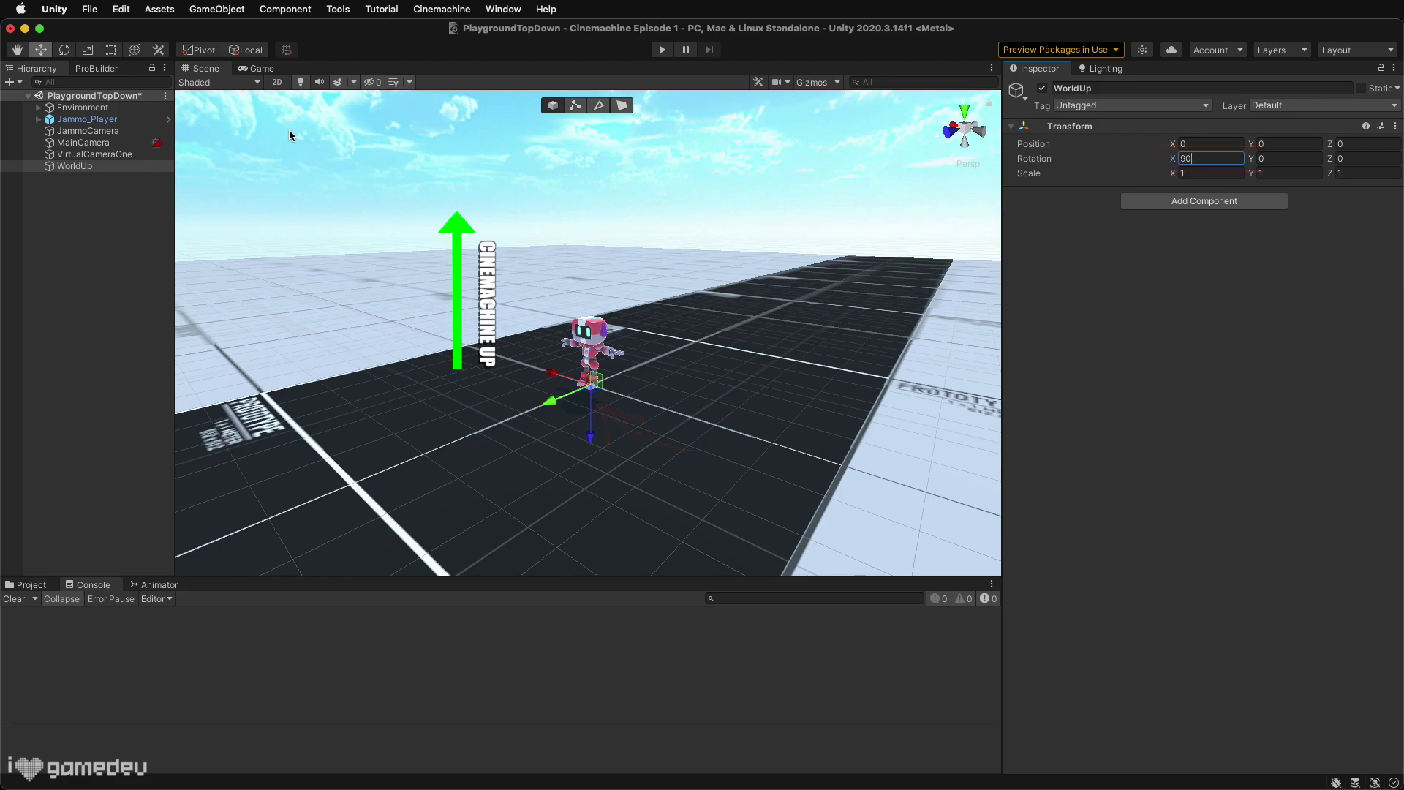
click(115, 148)
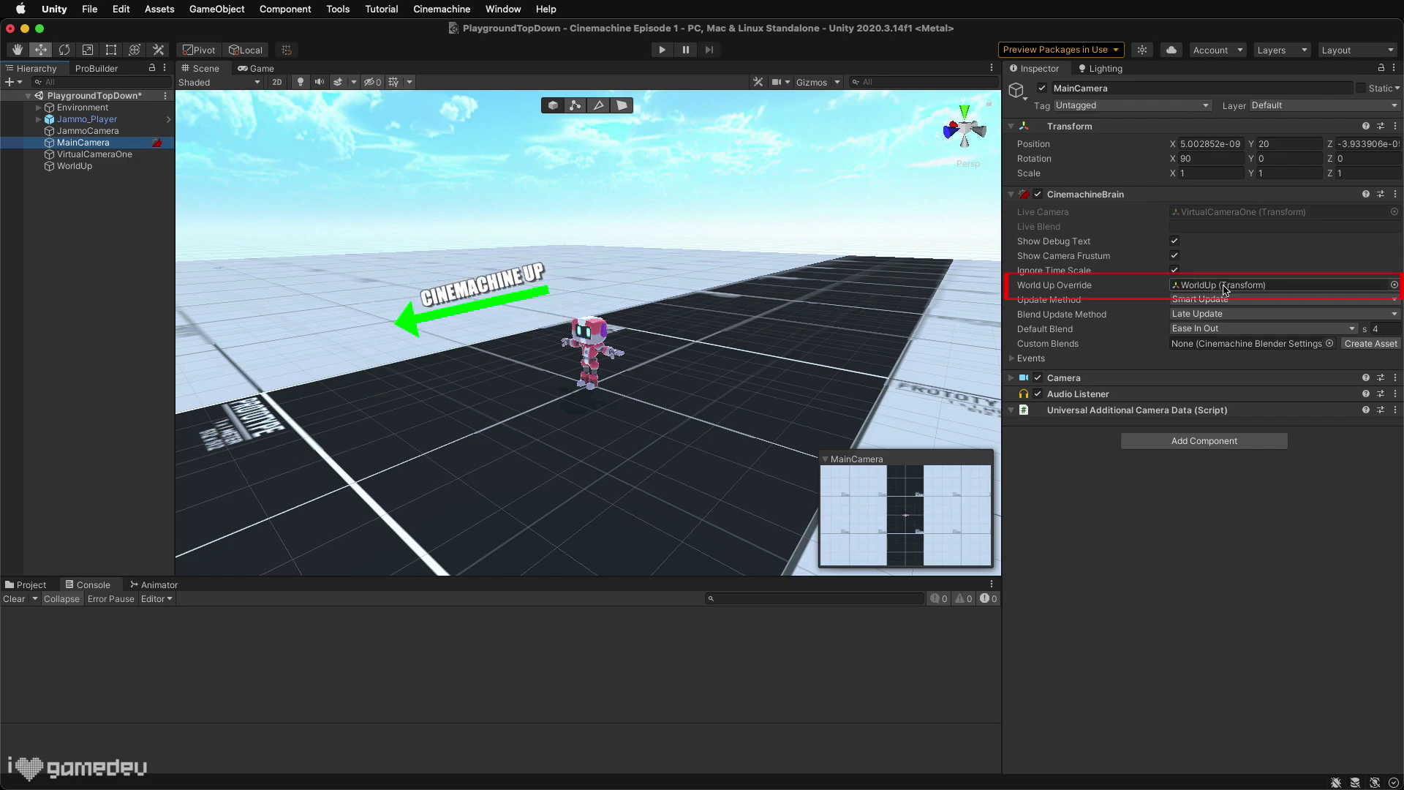
click(662, 49)
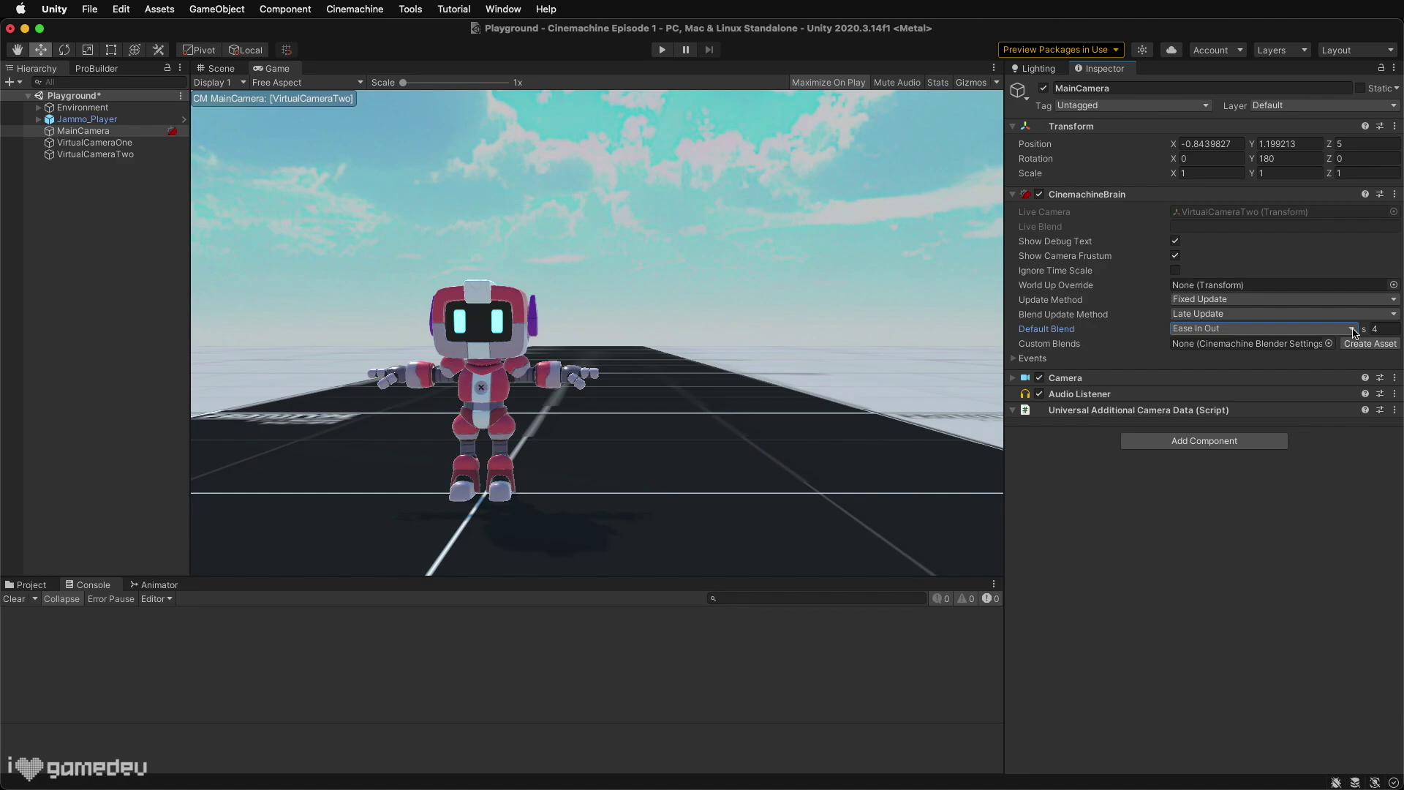
Step: Switch the main camera's Default Blend style to Custom
click(1354, 334)
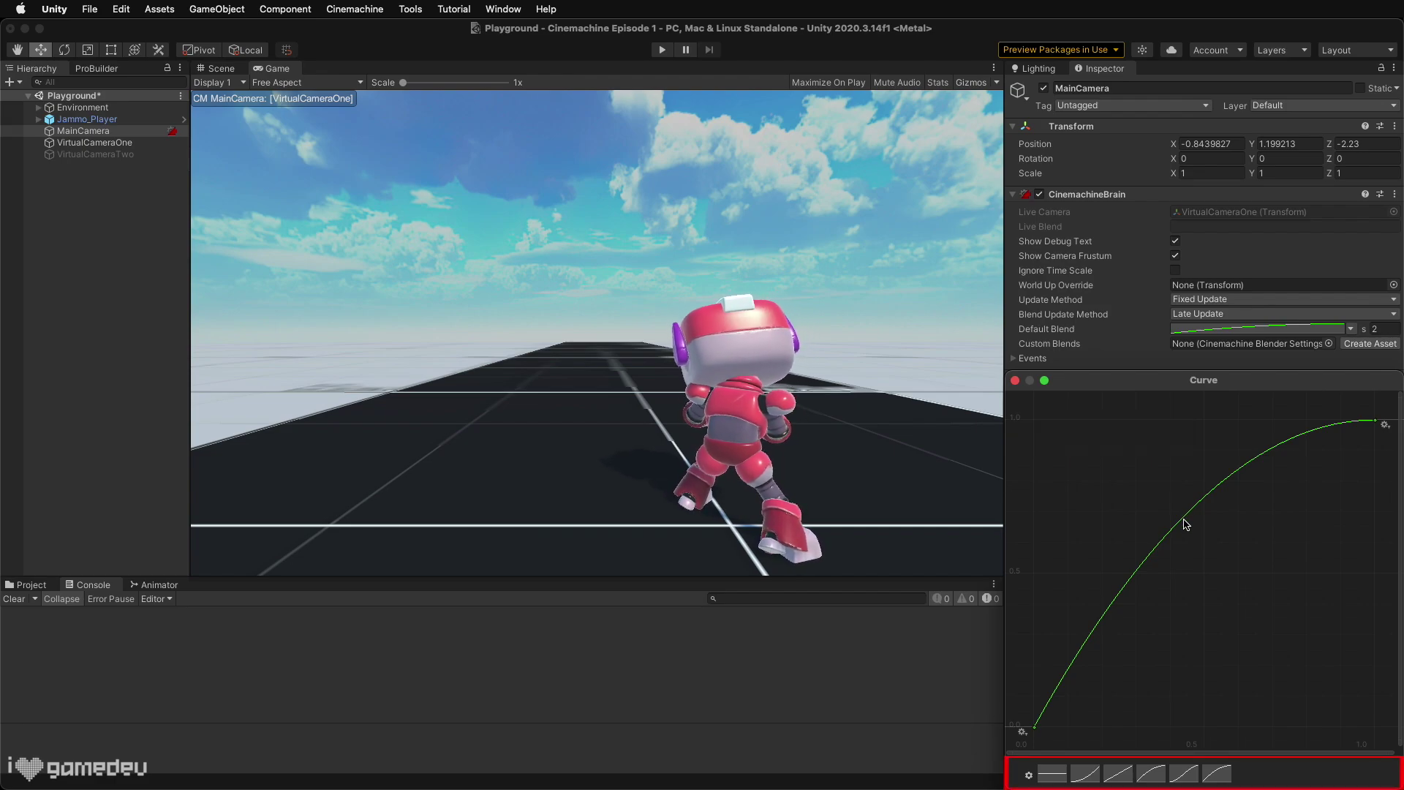
Step: Reshape the custom blend curve, then set the default blend time to 4 seconds
drag(1183, 521, 1298, 641)
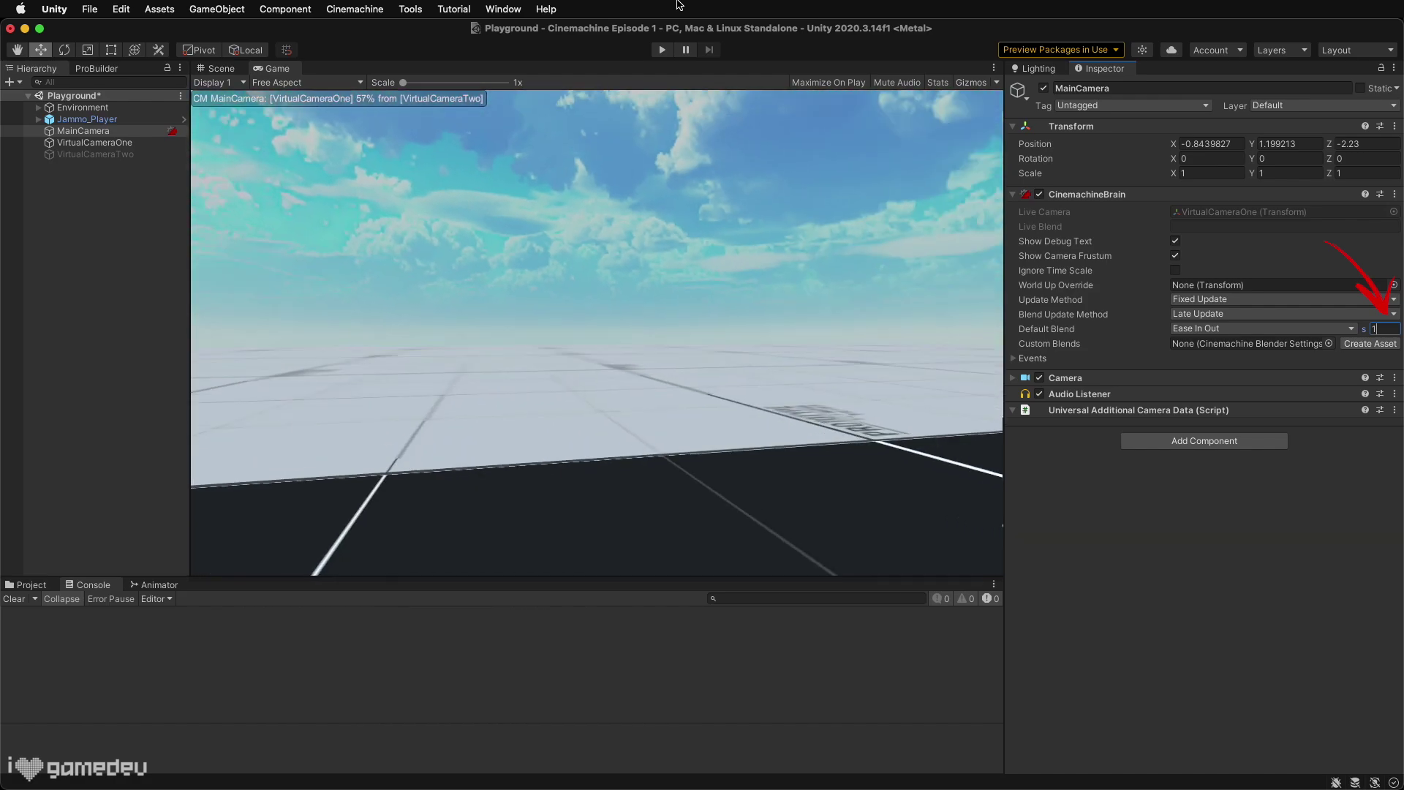
text(4)
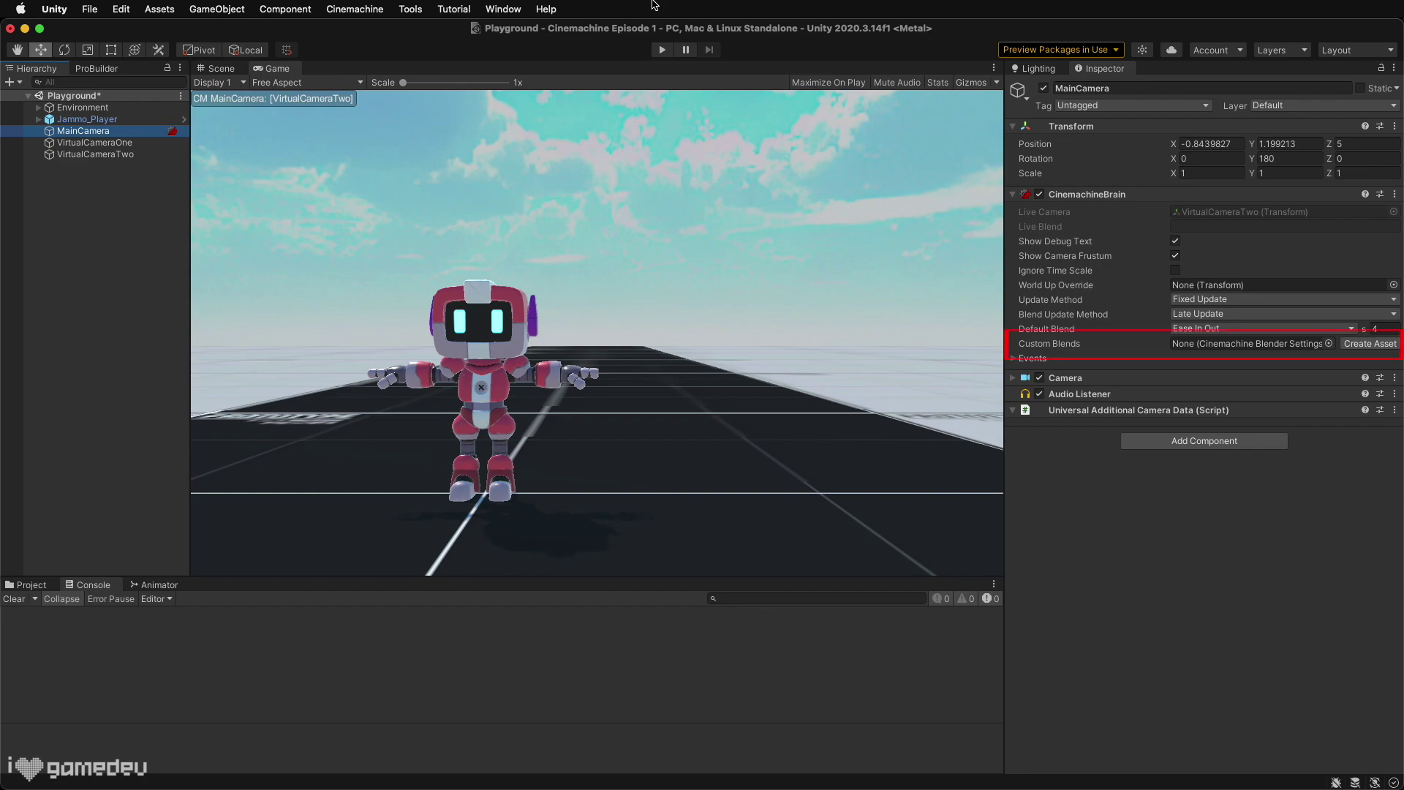
Step: Create and save a new Custom Blends asset for MainCamera
key(super+Tab)
click(1372, 341)
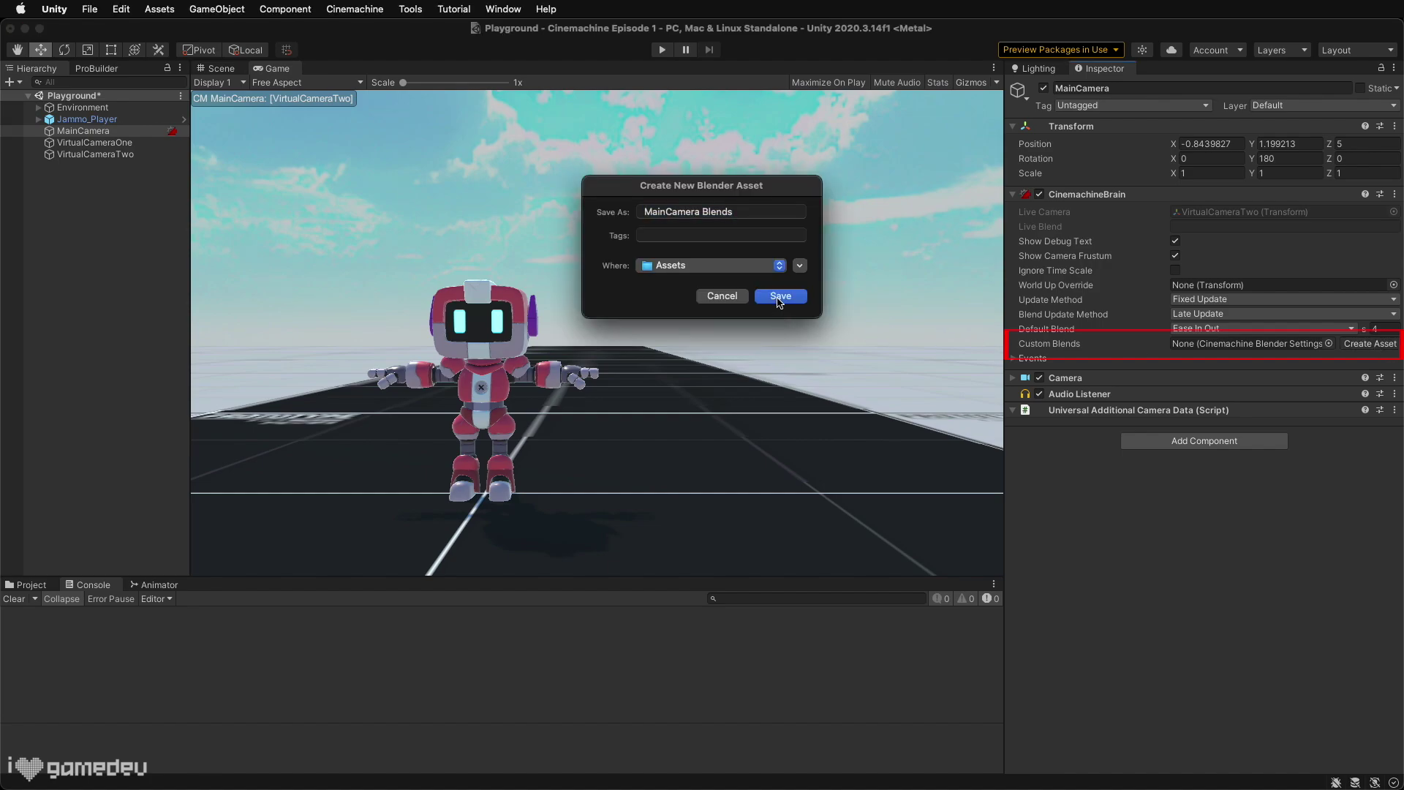
click(780, 296)
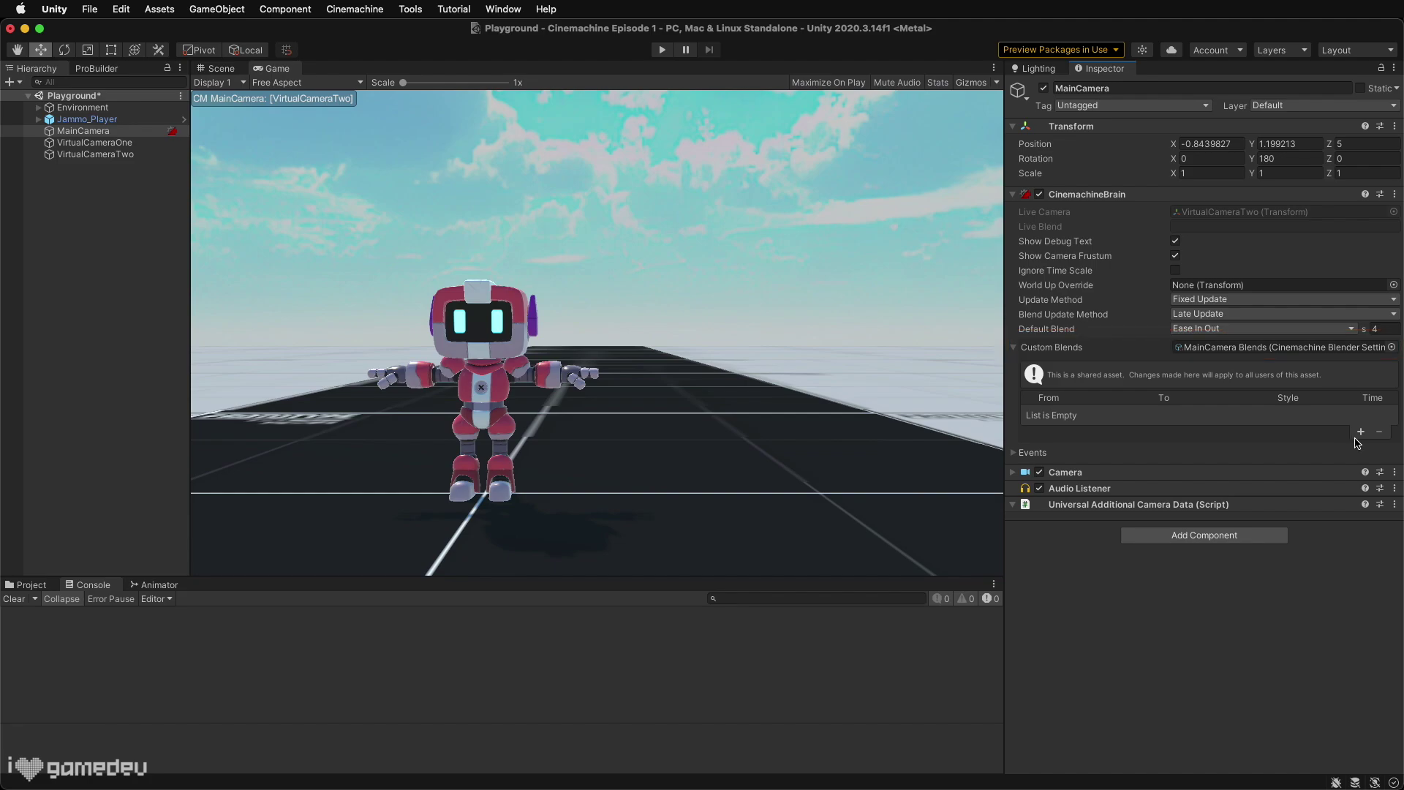
Step: Add a Cut blend from VirtualCameraOne to VirtualCameraTwo and play the scene to test it
click(1361, 433)
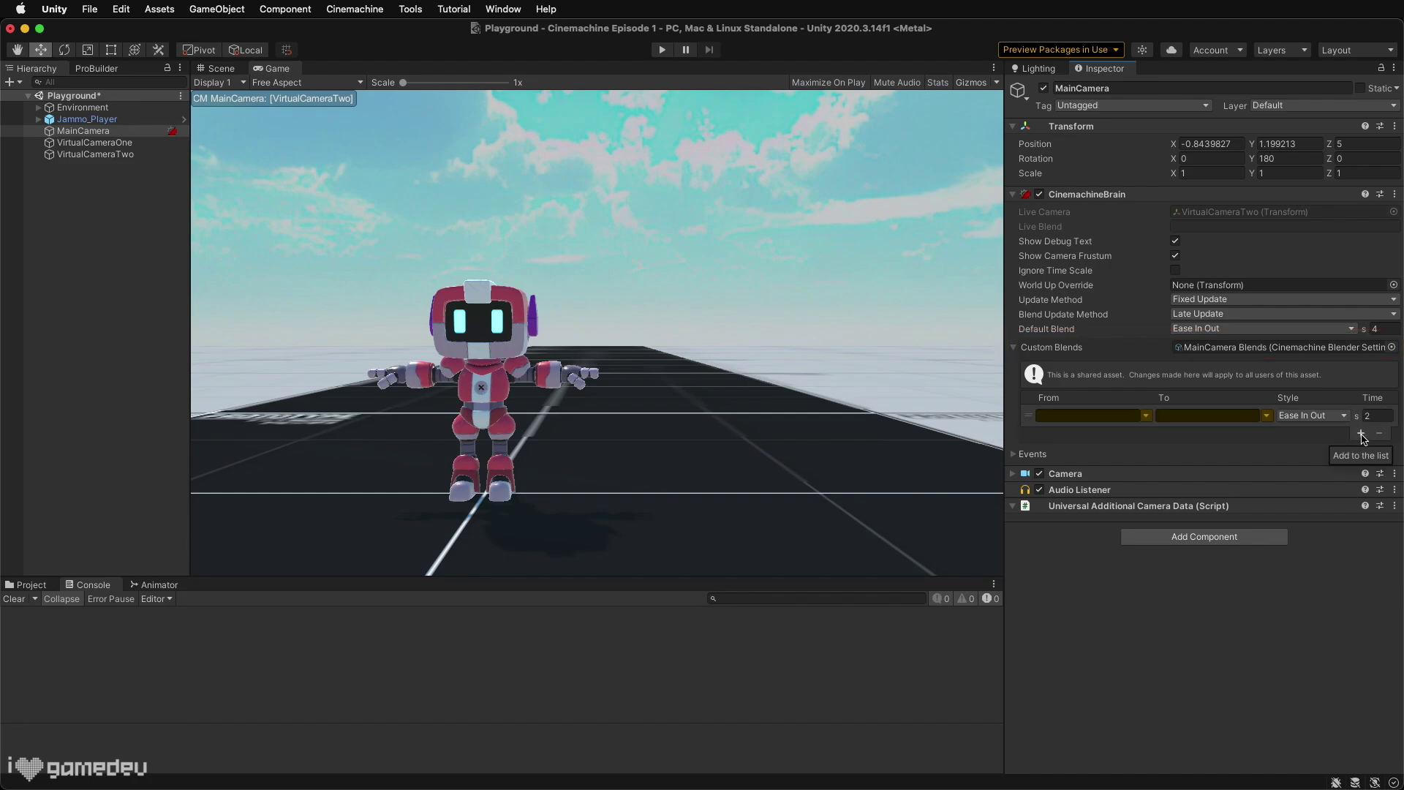
click(1146, 415)
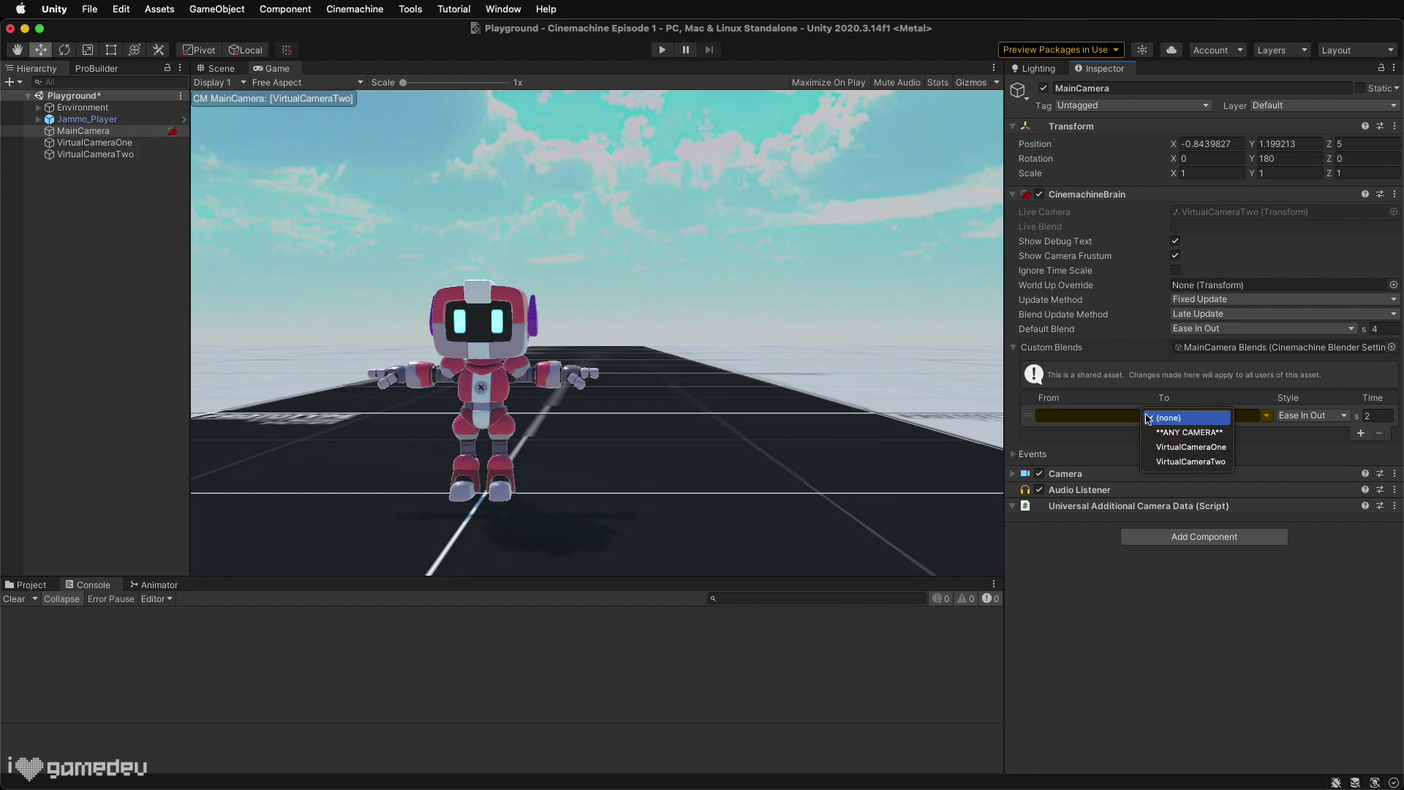
click(1185, 447)
click(1268, 415)
click(1307, 462)
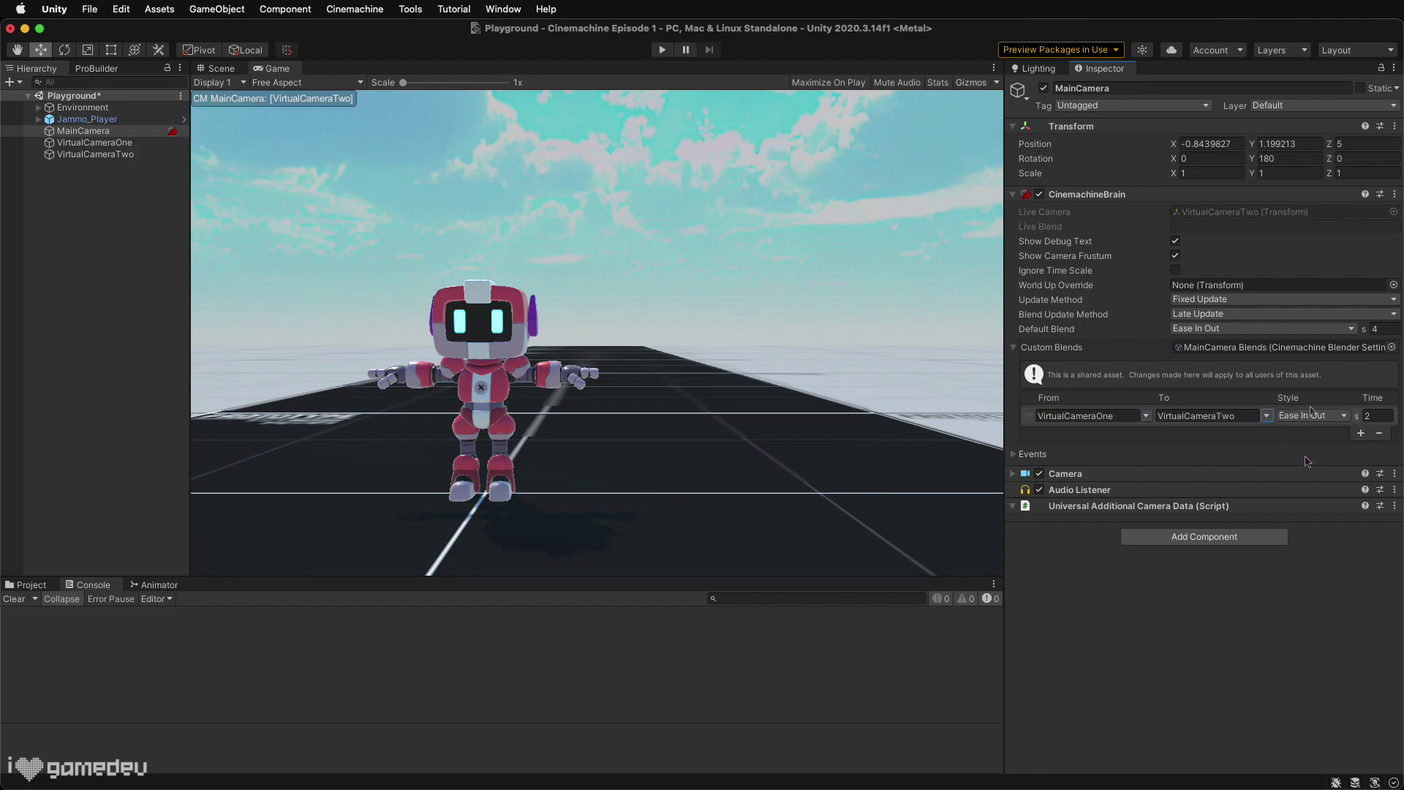
click(1317, 413)
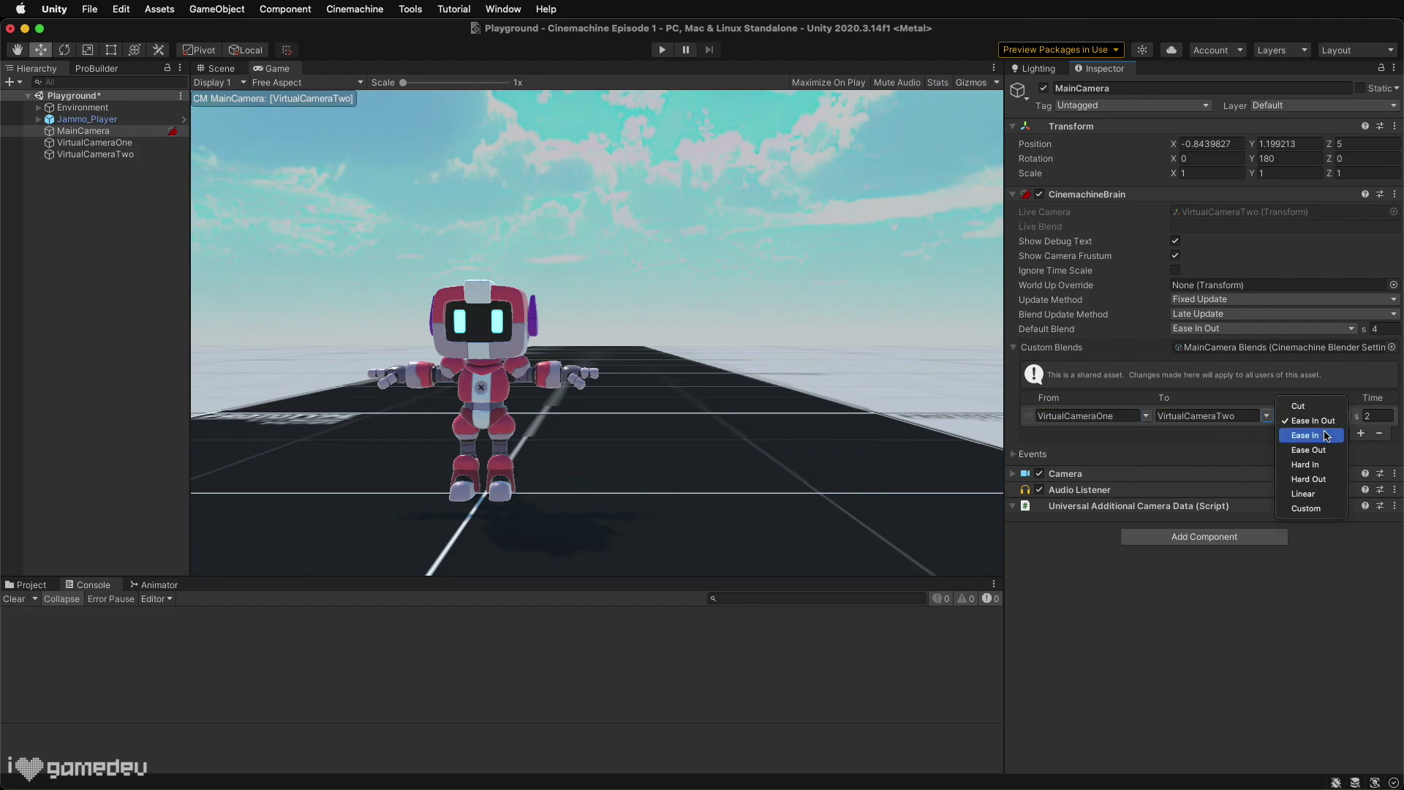
click(1326, 406)
key(super+p)
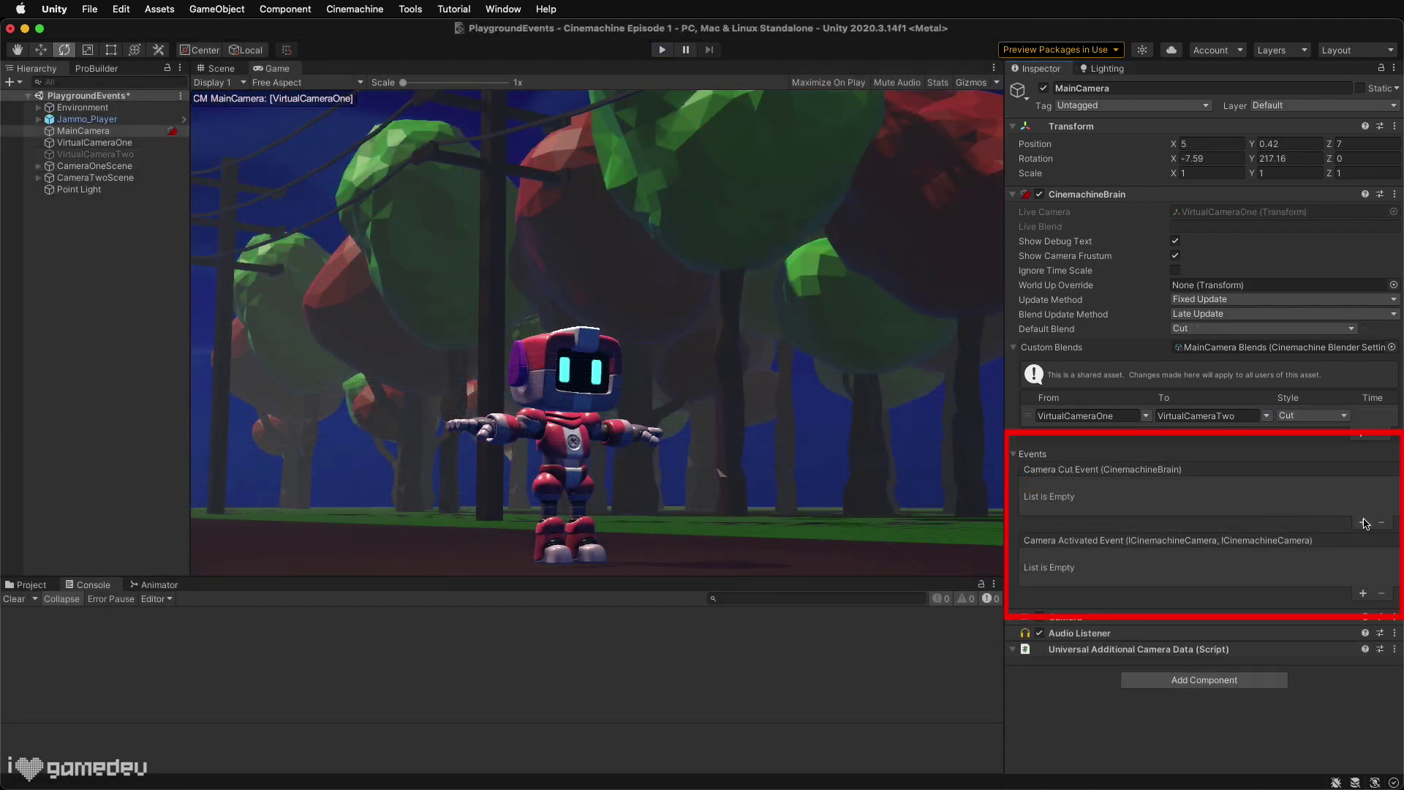
Step: Add three Camera Cut Event entries calling OnCameraCut on Jammo_Player, CameraOneScene and CameraTwoScene
click(1365, 522)
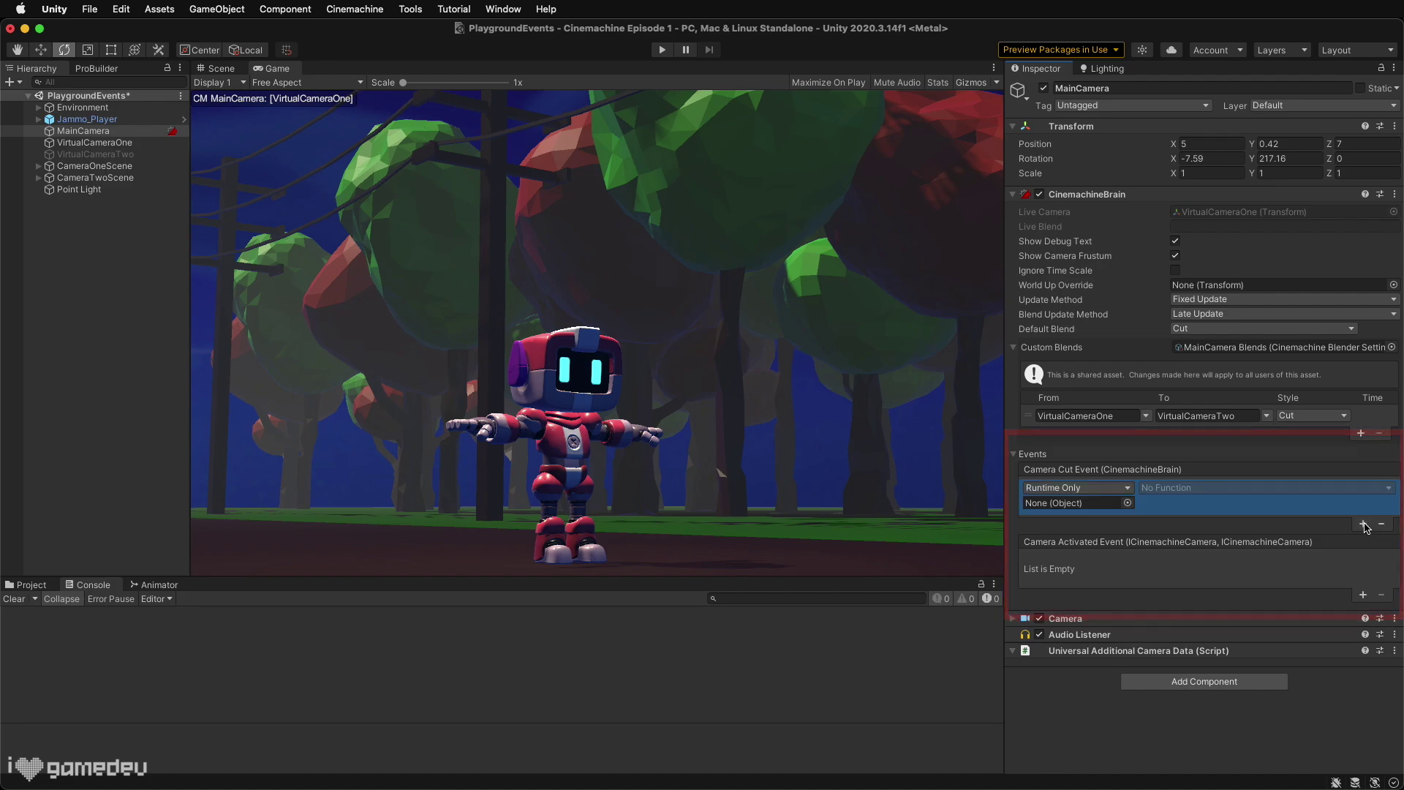
click(1364, 524)
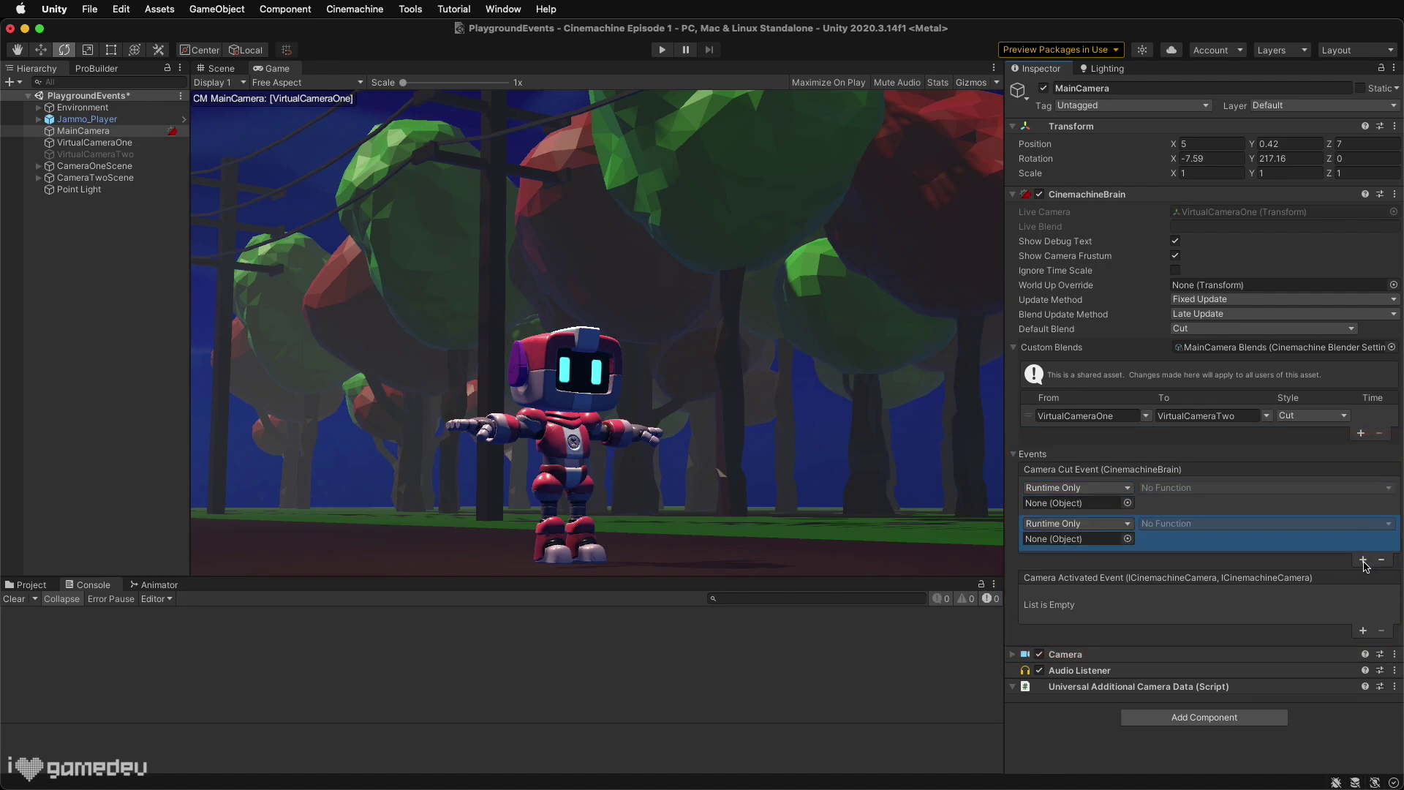
click(1364, 562)
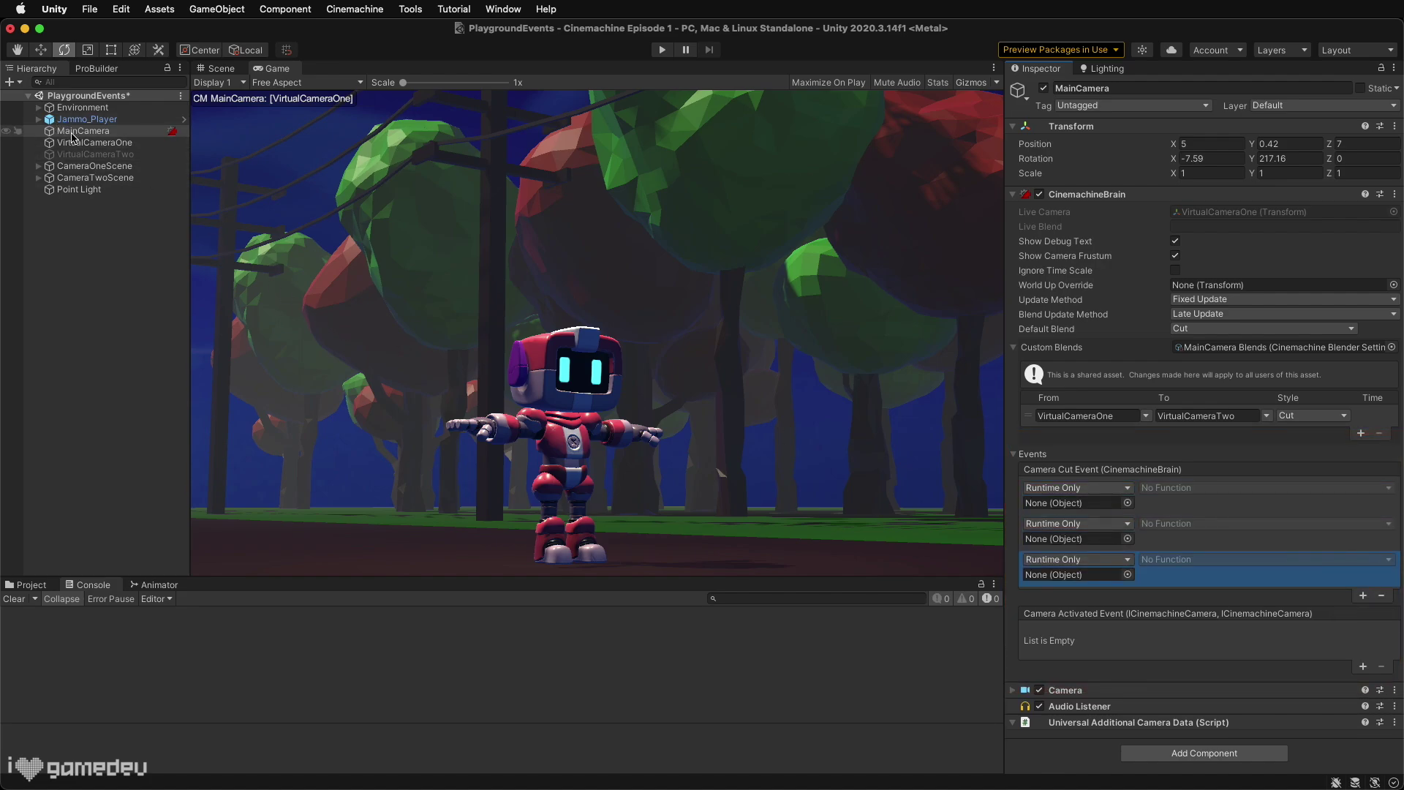
mouse_move(87, 119)
mouse_down()
mouse_move(920, 392)
mouse_move(1075, 502)
mouse_up()
click(1265, 487)
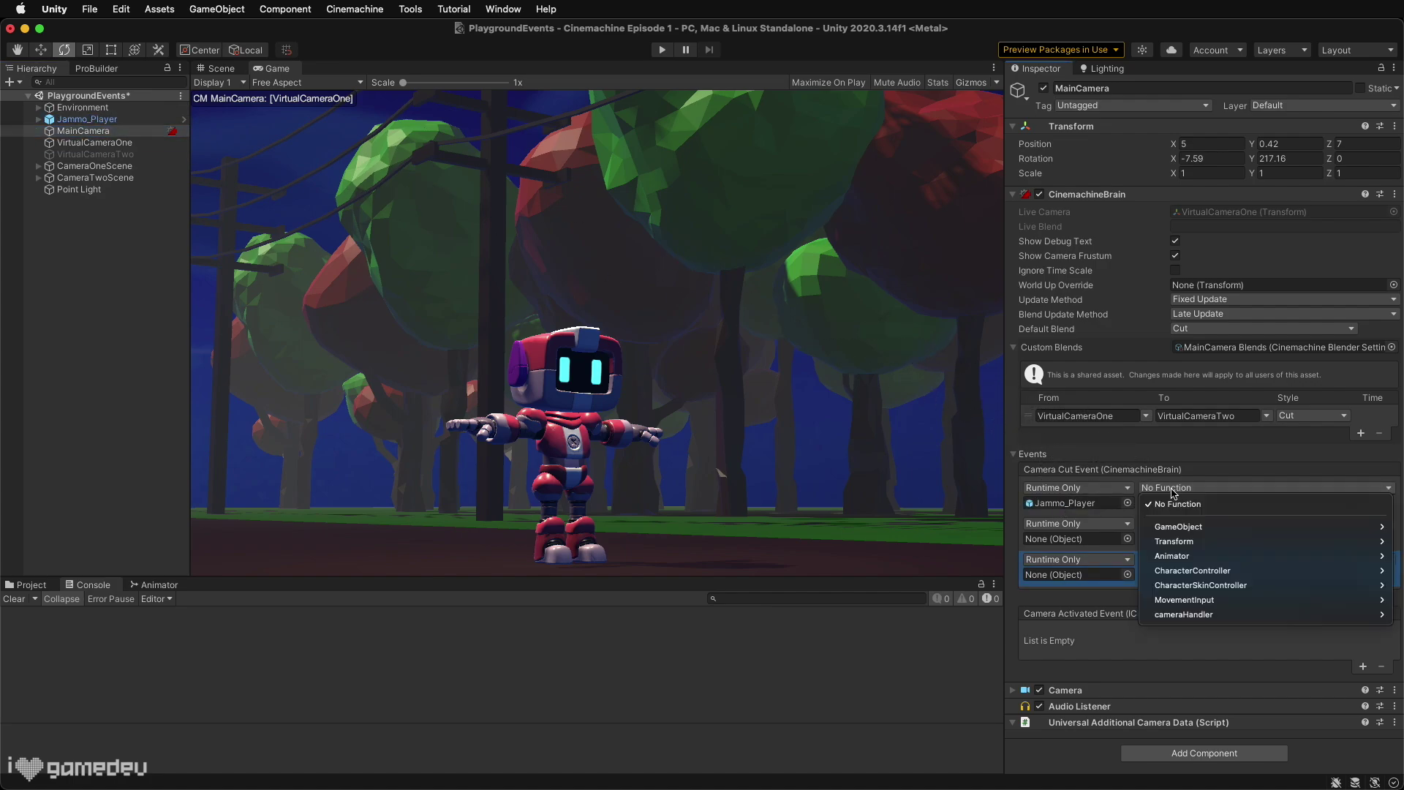
click(1063, 567)
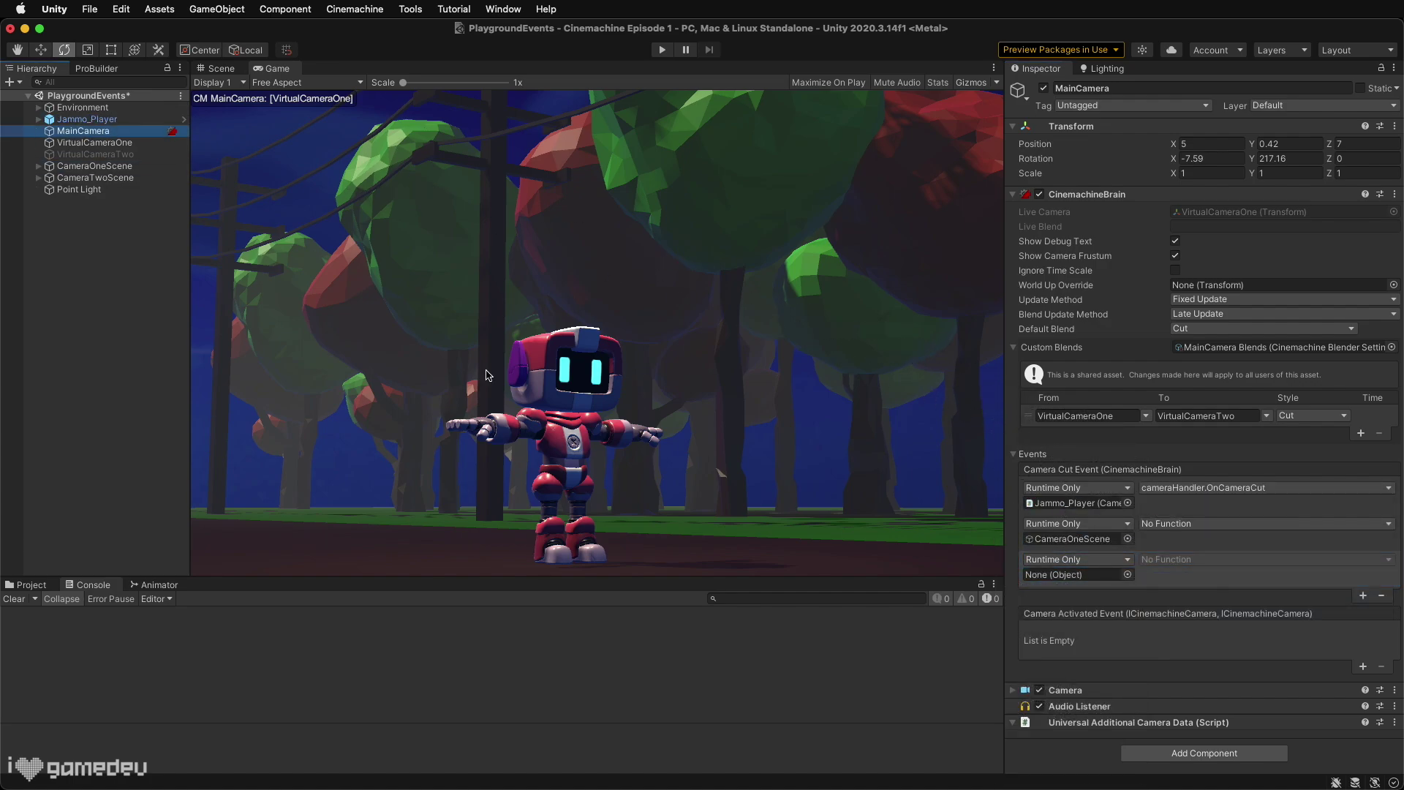
drag(106, 183, 1076, 574)
click(1265, 559)
click(1243, 559)
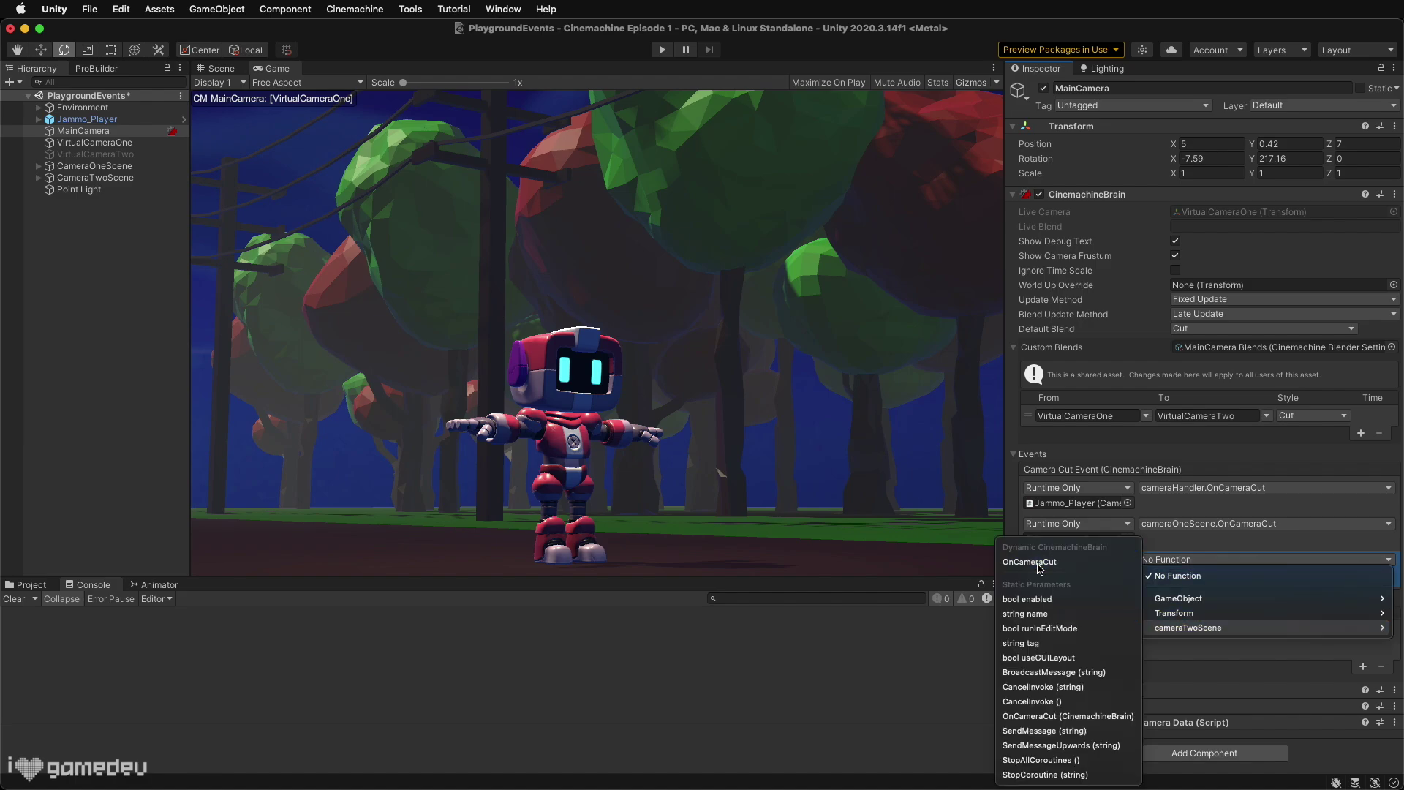
click(1178, 624)
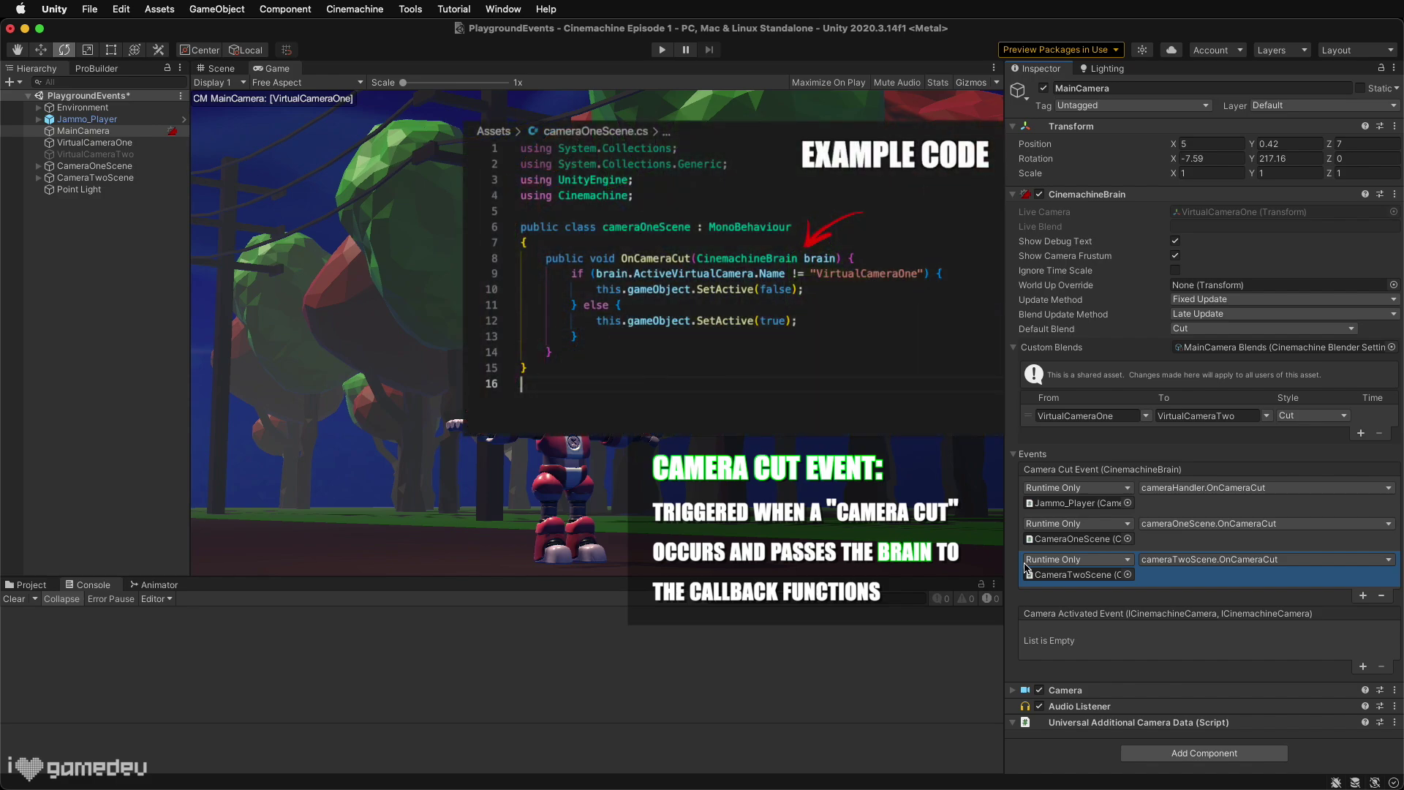
Step: Add a Camera Activated Event entry calling onCameraBlend on Point Light
click(1363, 668)
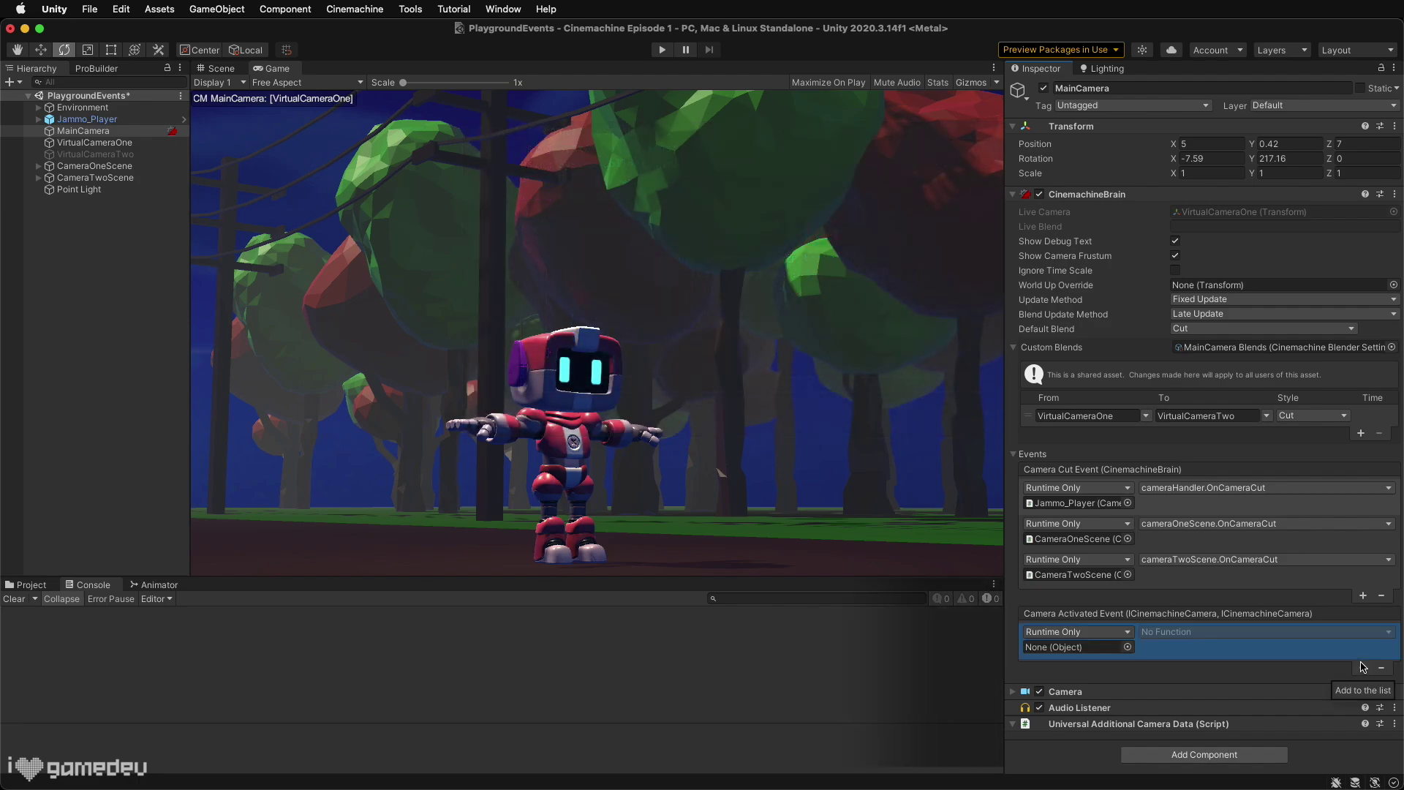
click(81, 192)
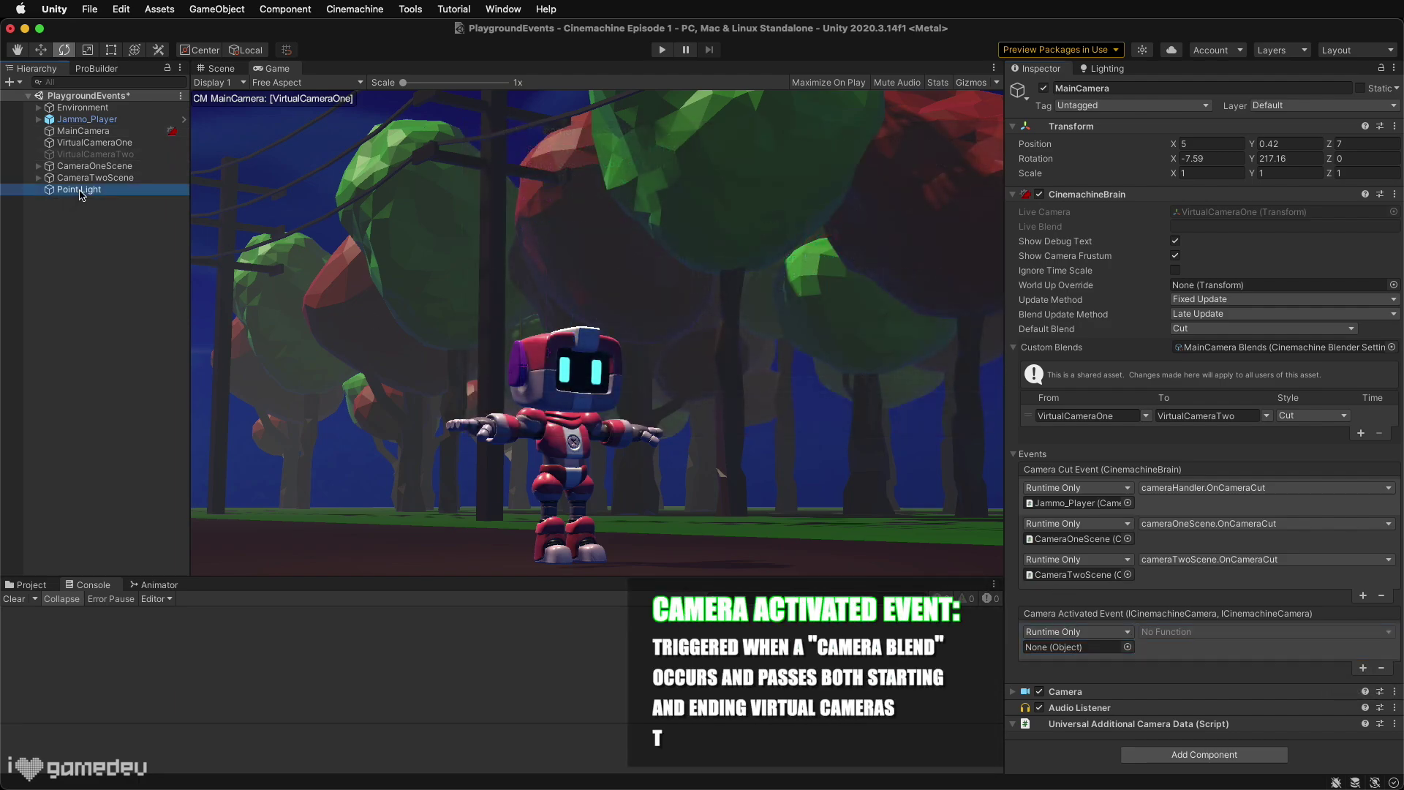
drag(81, 194, 402, 317)
drag(1046, 657, 1055, 652)
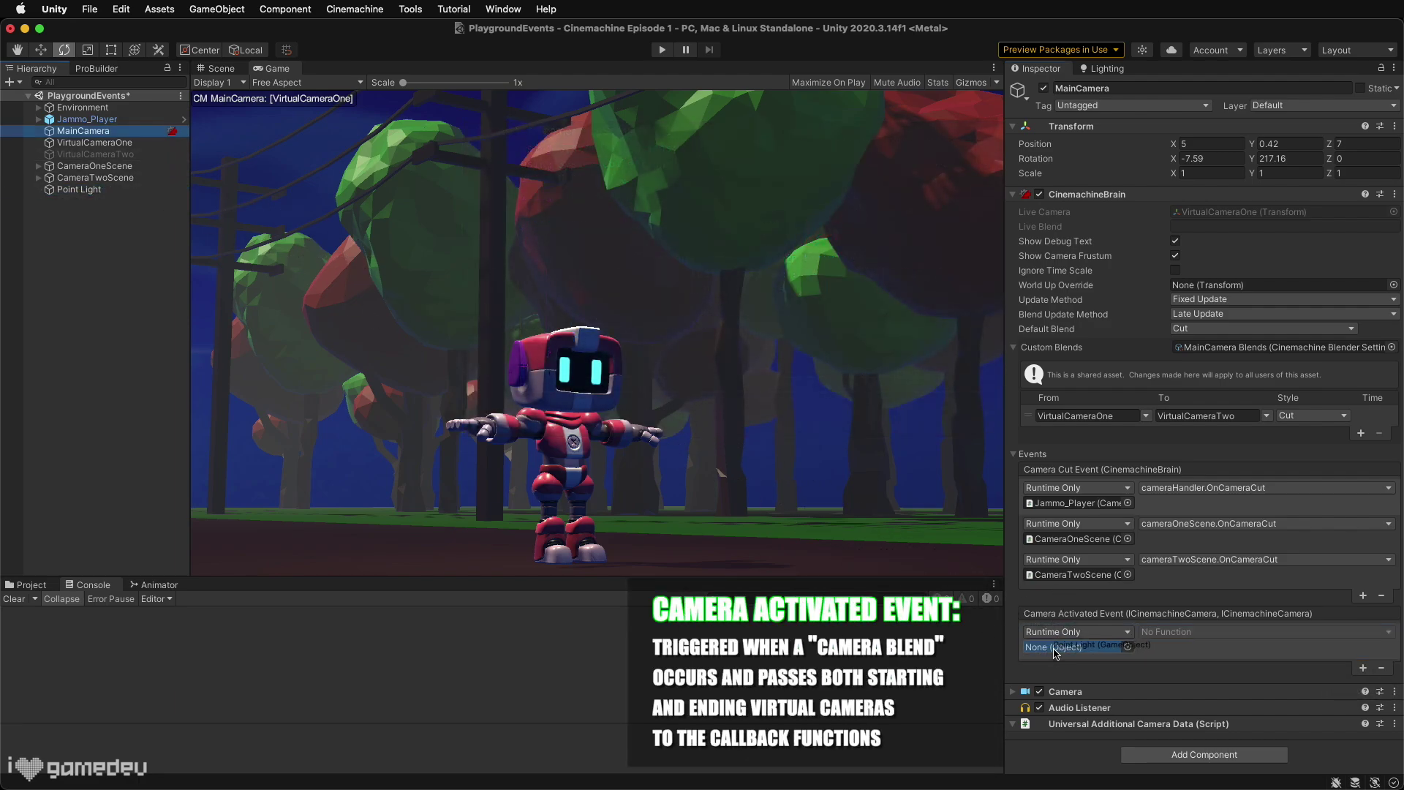
click(1245, 637)
click(1258, 678)
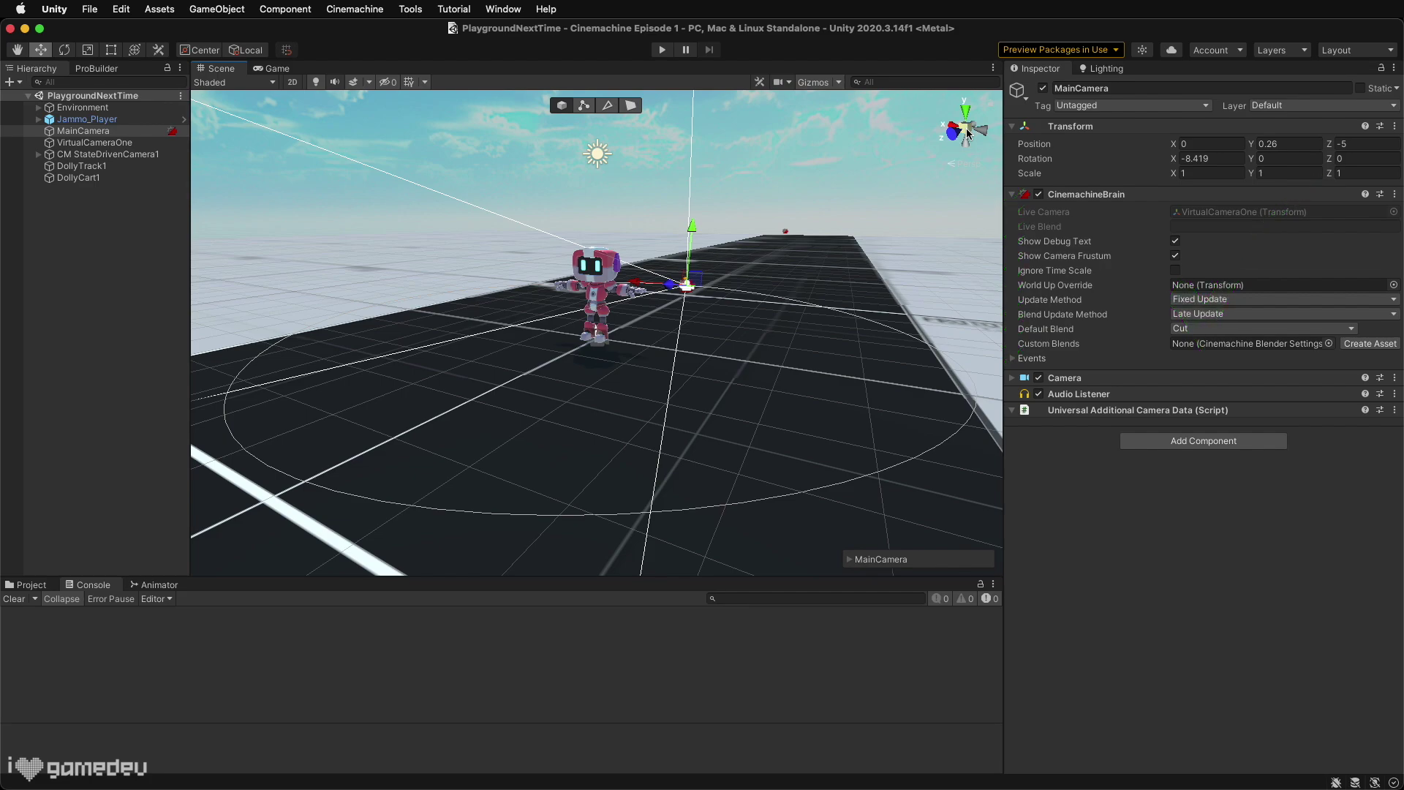
Step: Select VirtualCameraOne in the Hierarchy to display its CinemachineVirtualCamera settings
key(Down)
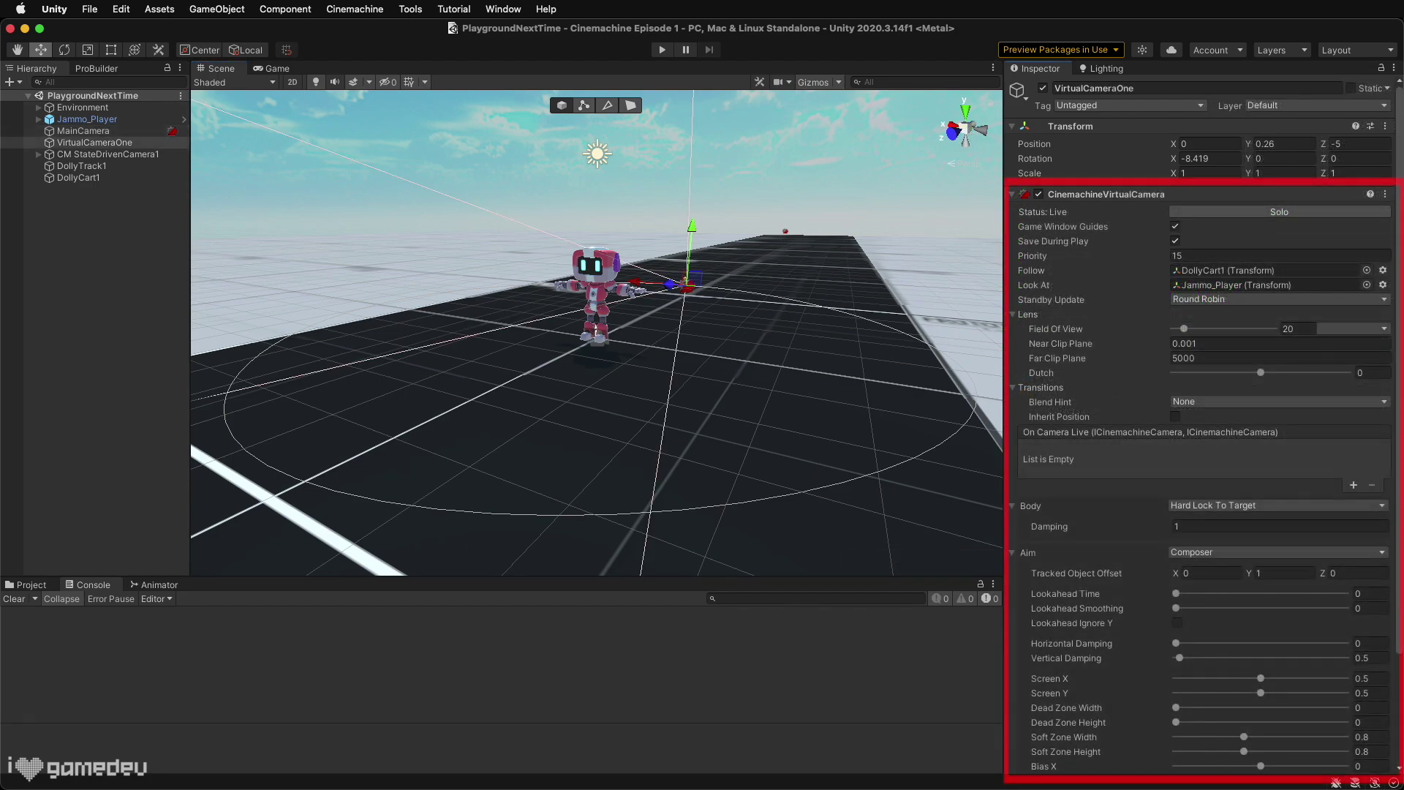